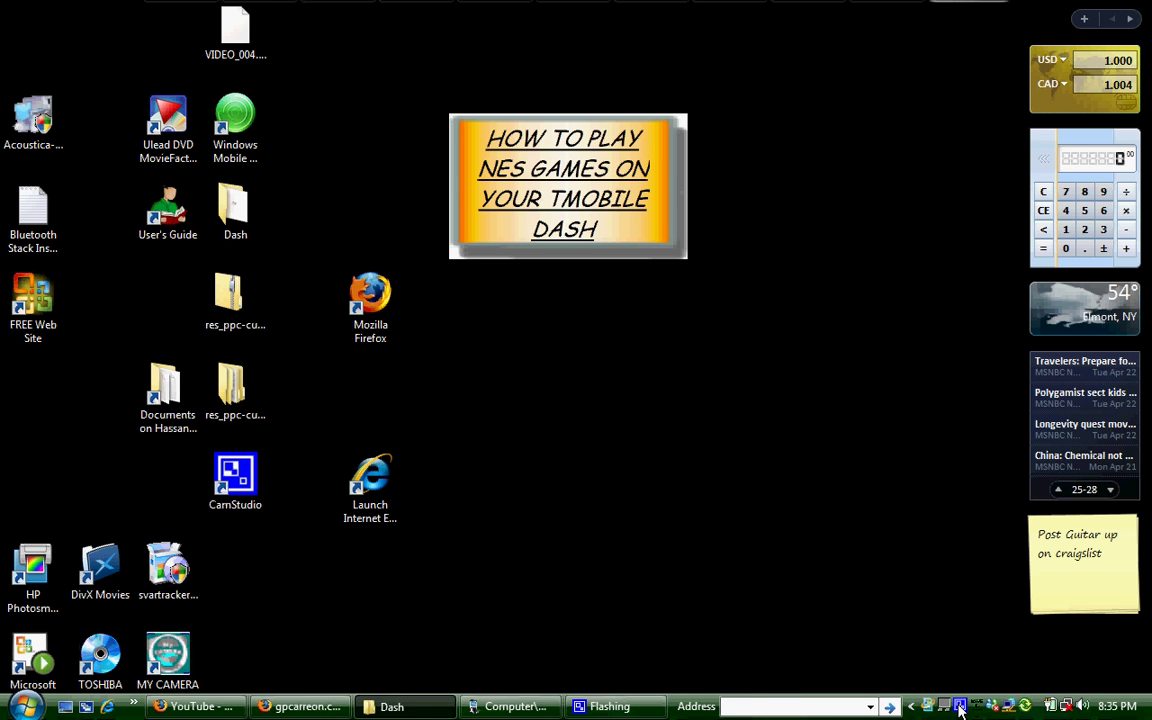
click(958, 706)
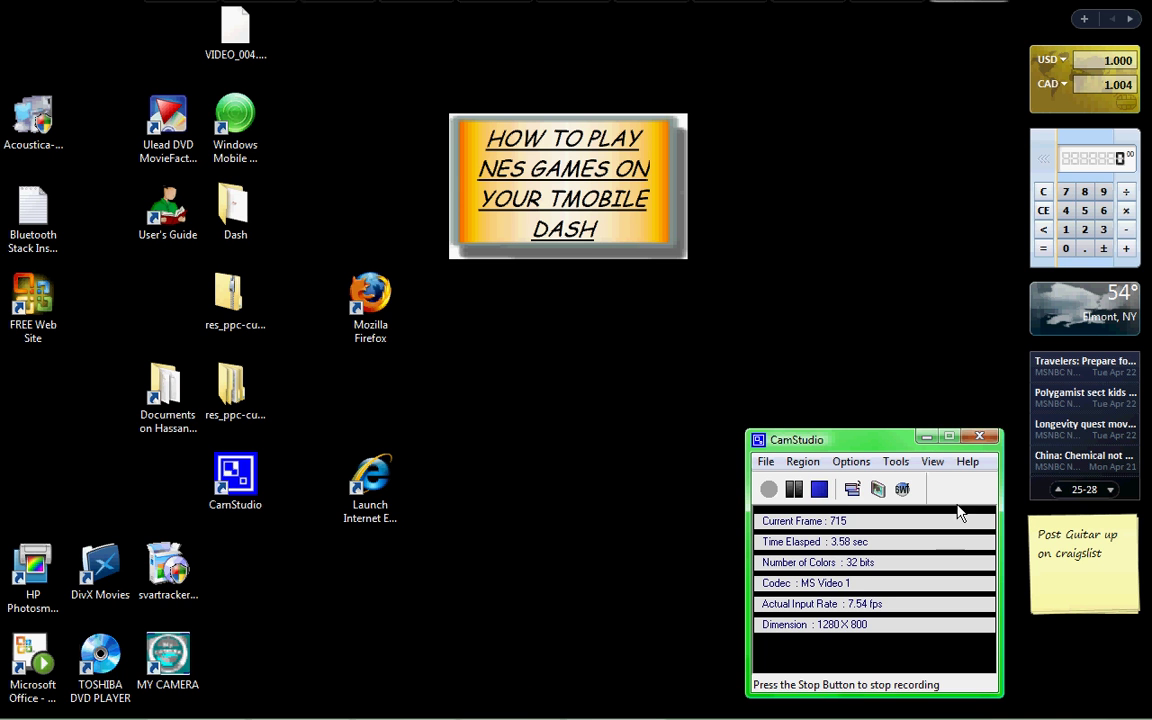
click(926, 438)
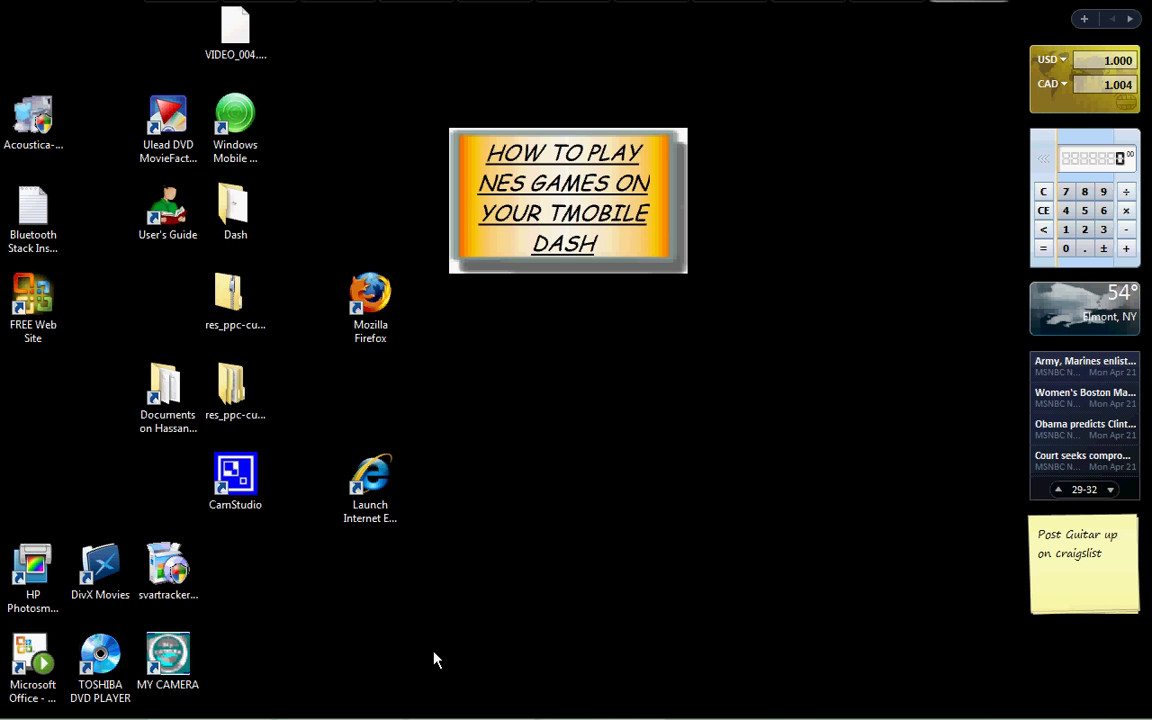
Switch to the gpcarreon.com page in Firefox and show the SDA_ApplicationUnlock.zip download prompt, dismissing it without saving.
mouse_move(320, 716)
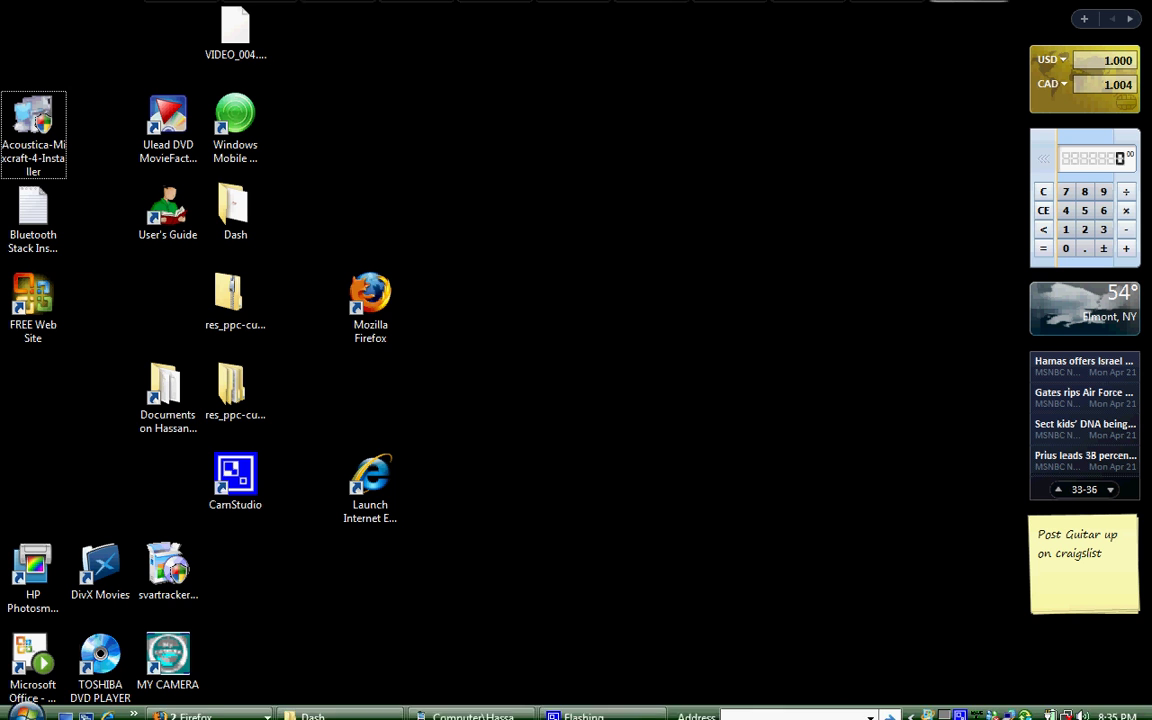
mouse_move(421, 710)
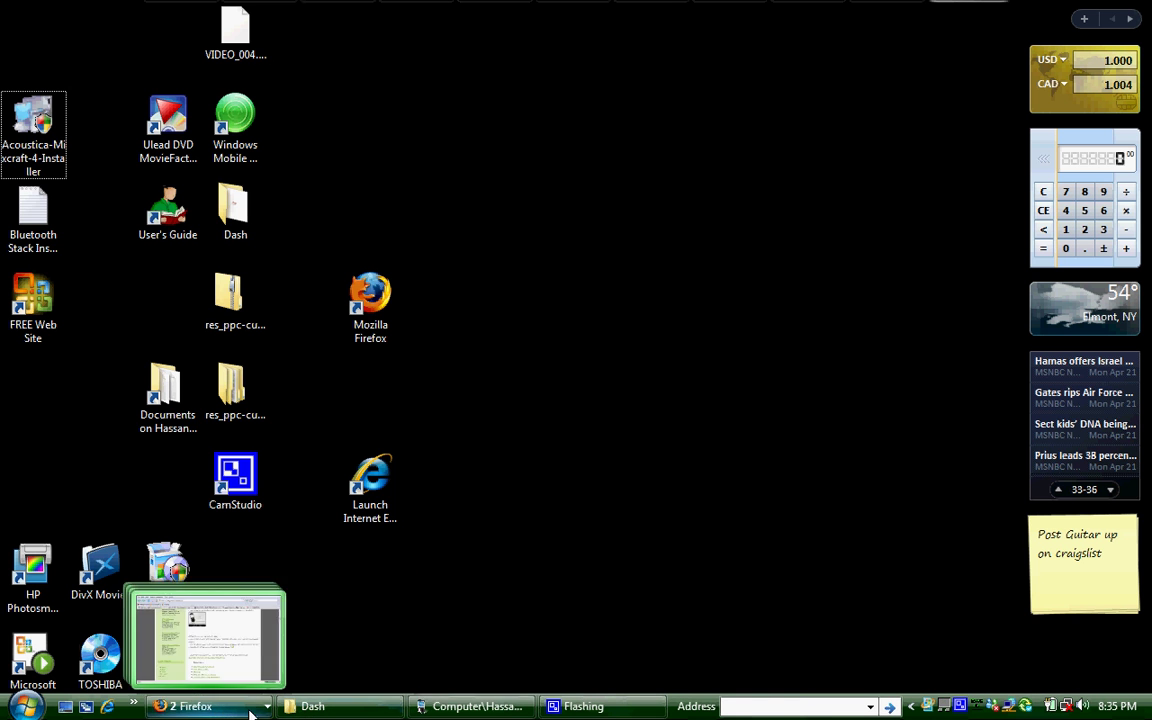
click(195, 706)
click(250, 660)
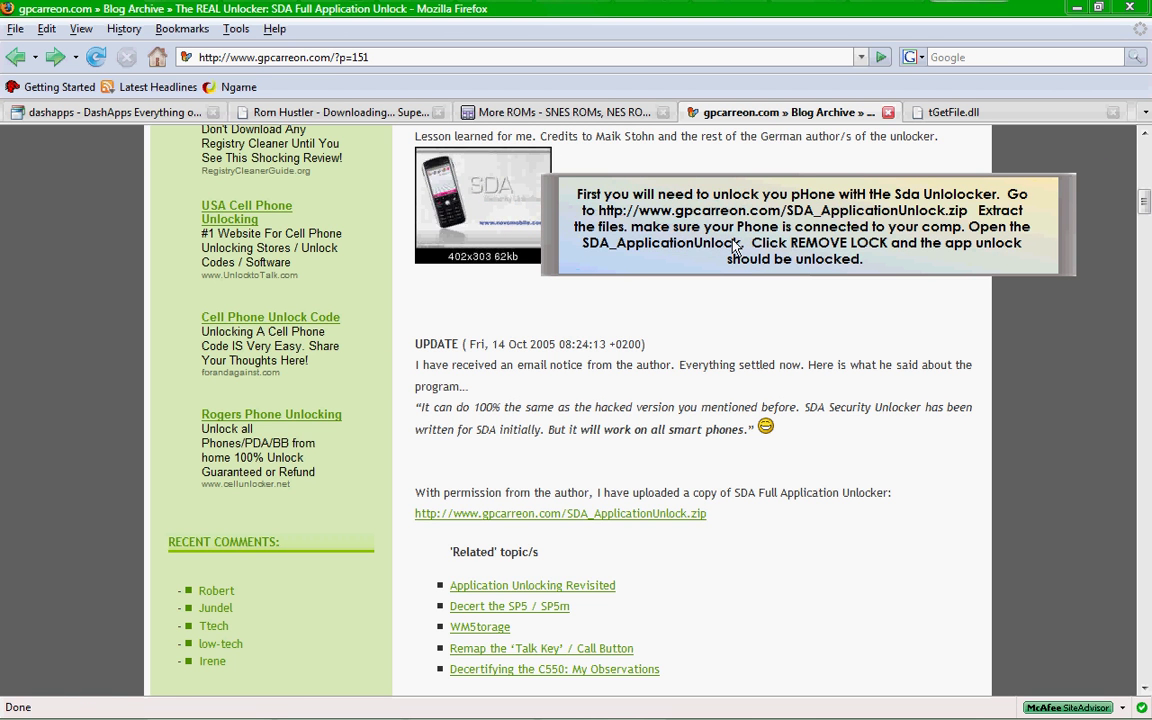
click(635, 513)
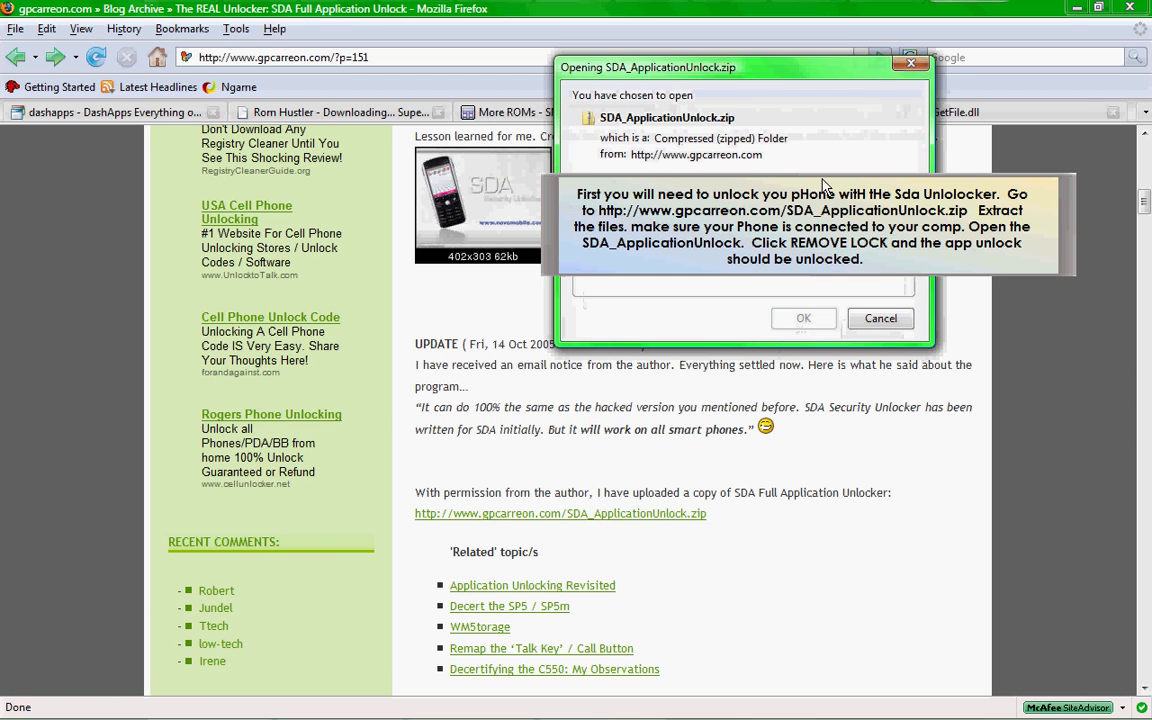
drag(800, 83, 647, 294)
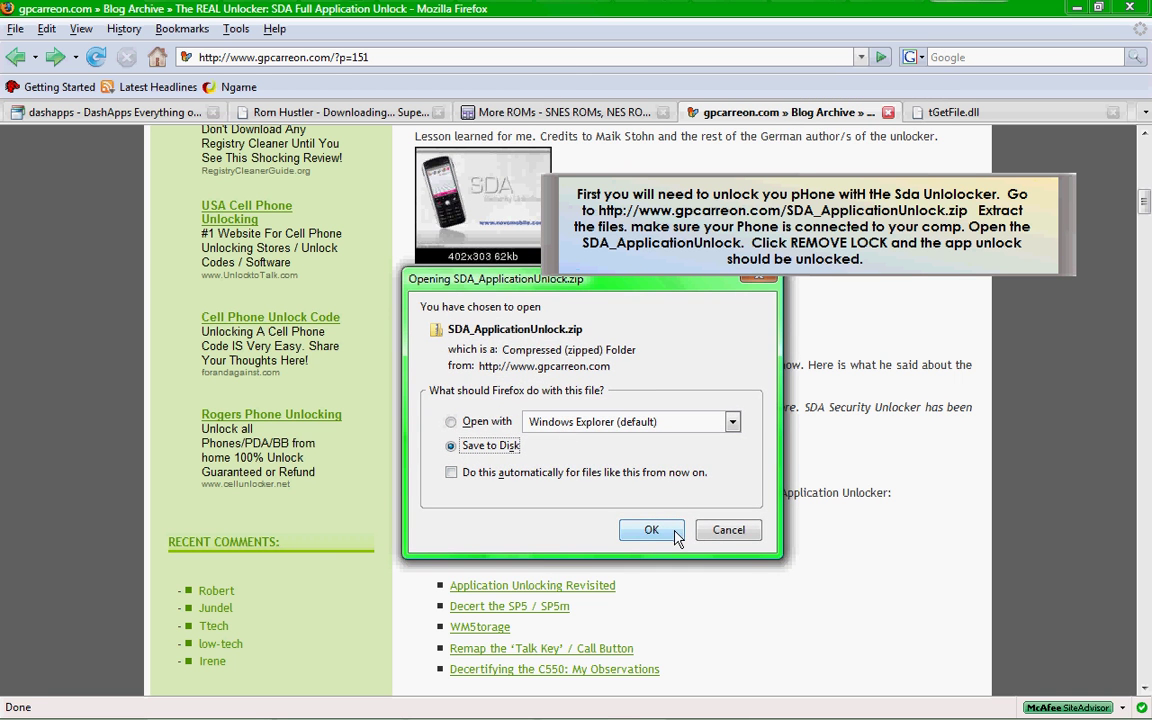
click(728, 530)
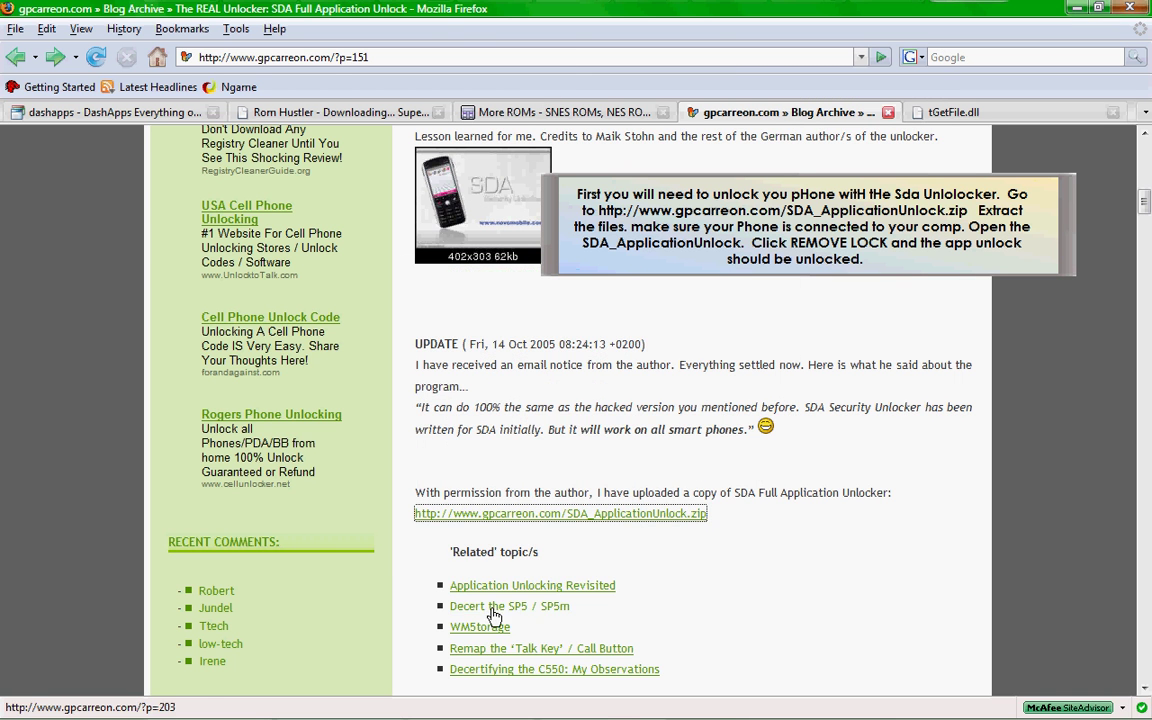
Switch to the Dash folder in Windows Explorer and launch the SDA_ApplicationUnlock application from its extracted folder.
mouse_move(416, 710)
click(313, 706)
click(399, 182)
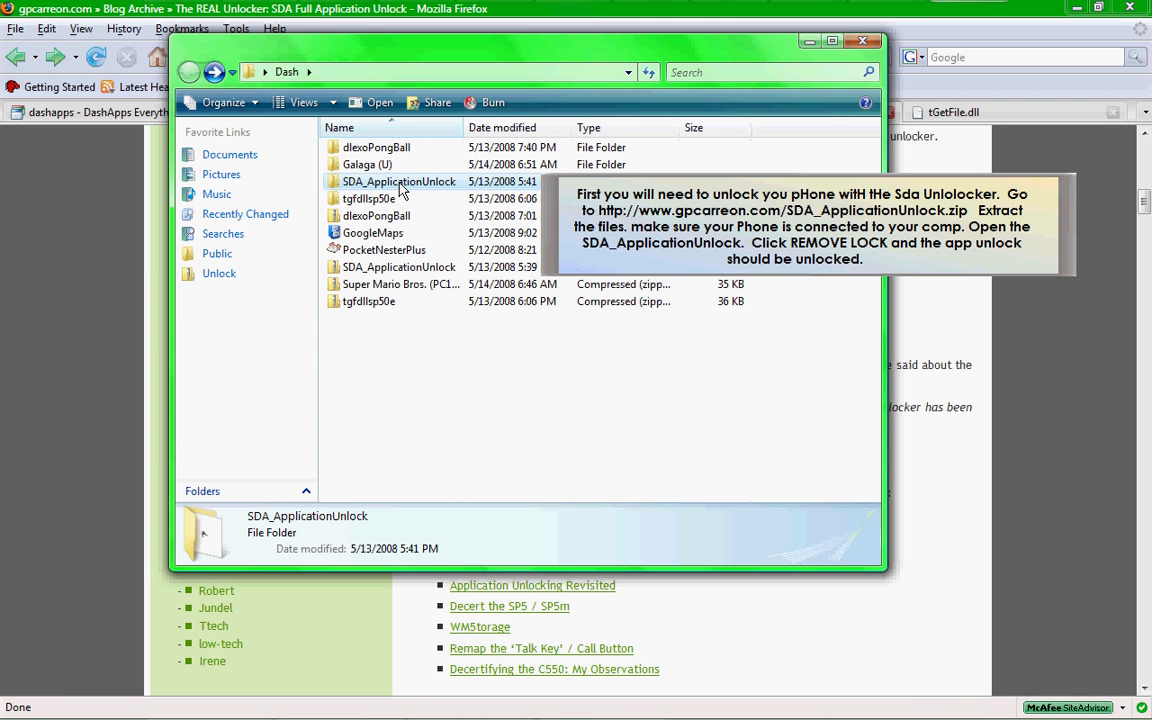
double_click(404, 185)
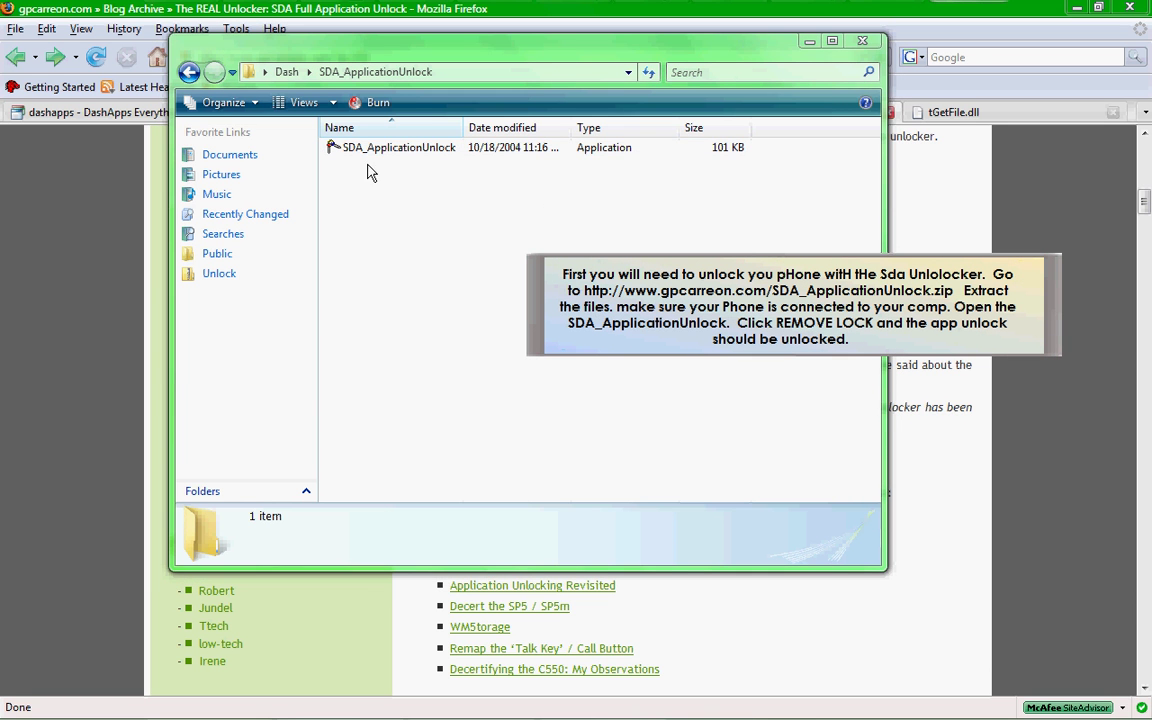
click(368, 157)
double_click(368, 150)
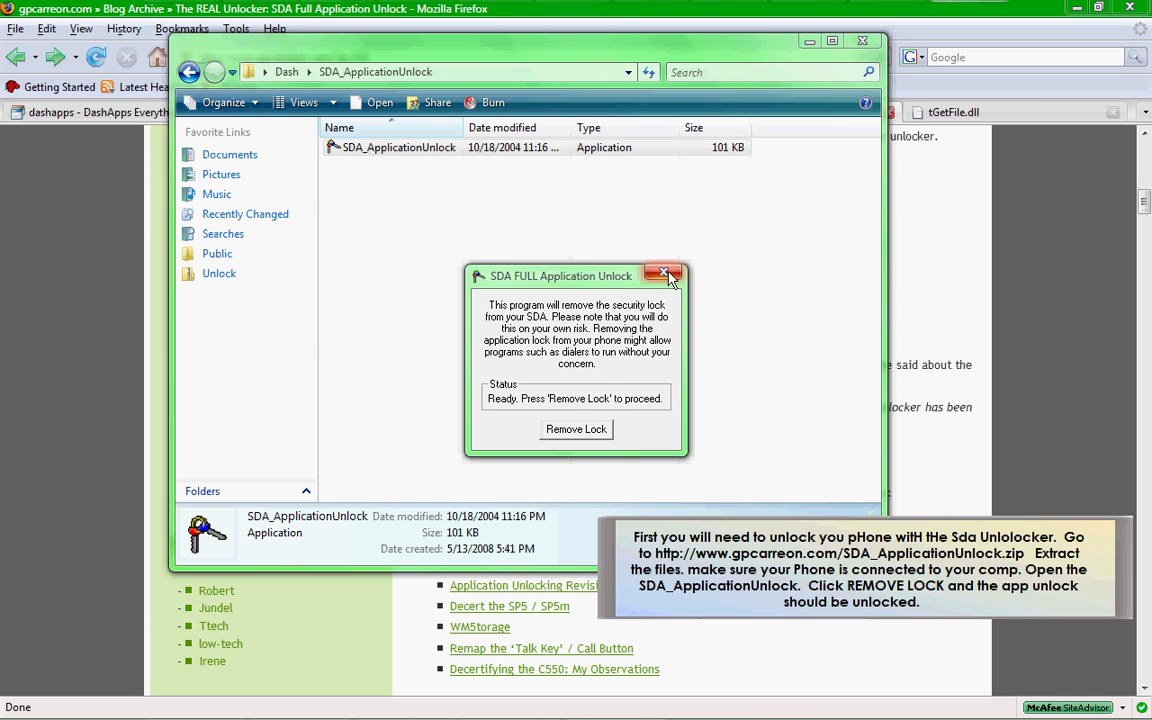
Remove the security lock from the connected phone, then leave the unlocker's folder and put the file window away.
click(598, 436)
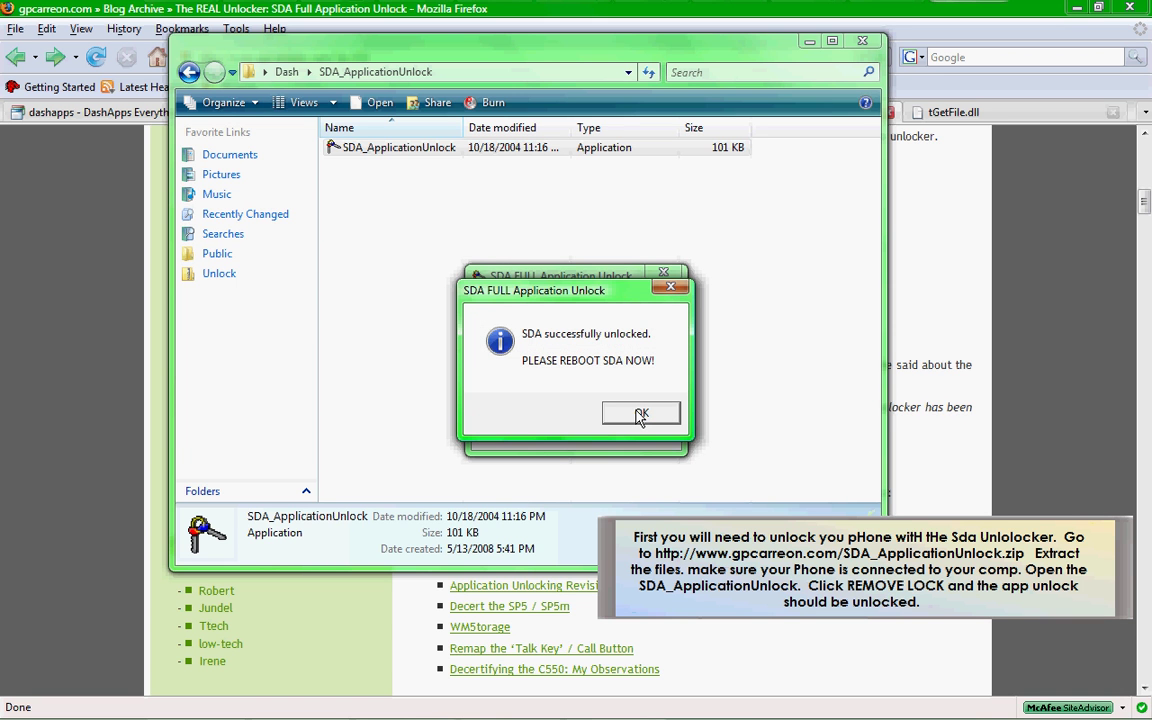
click(640, 414)
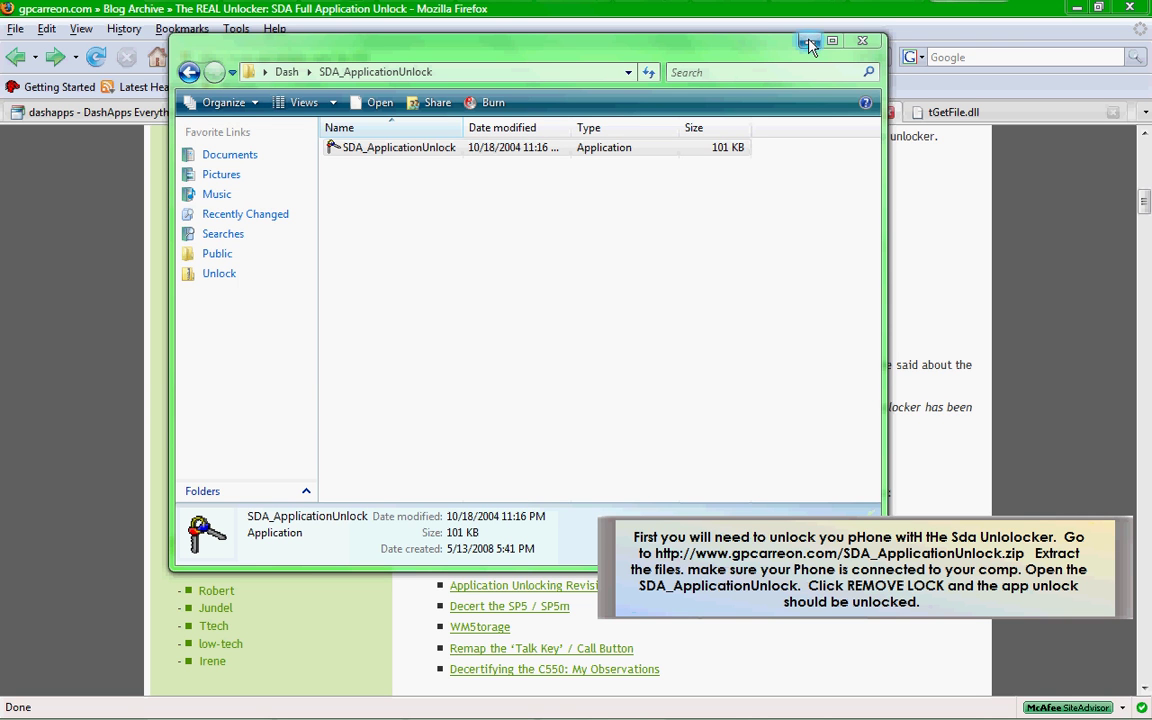
click(188, 72)
click(140, 205)
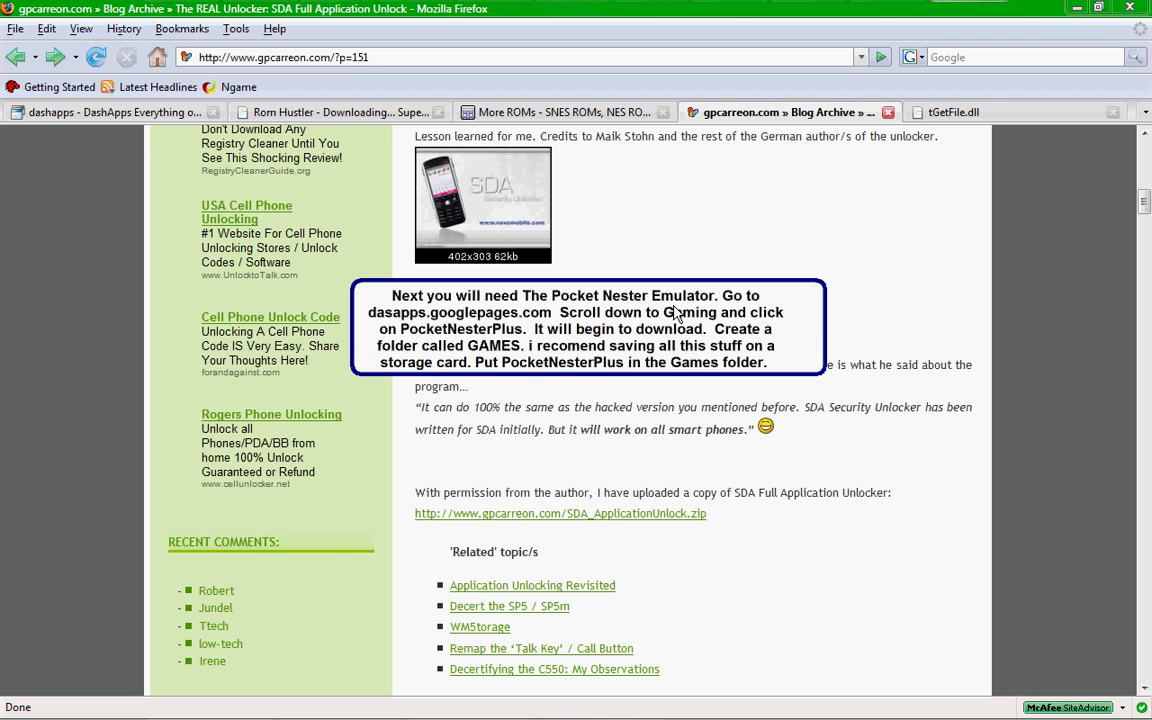
Find PocketNesterPlus under Gaming on the dashapps page and show its download prompt, dismissing it without saving.
click(176, 112)
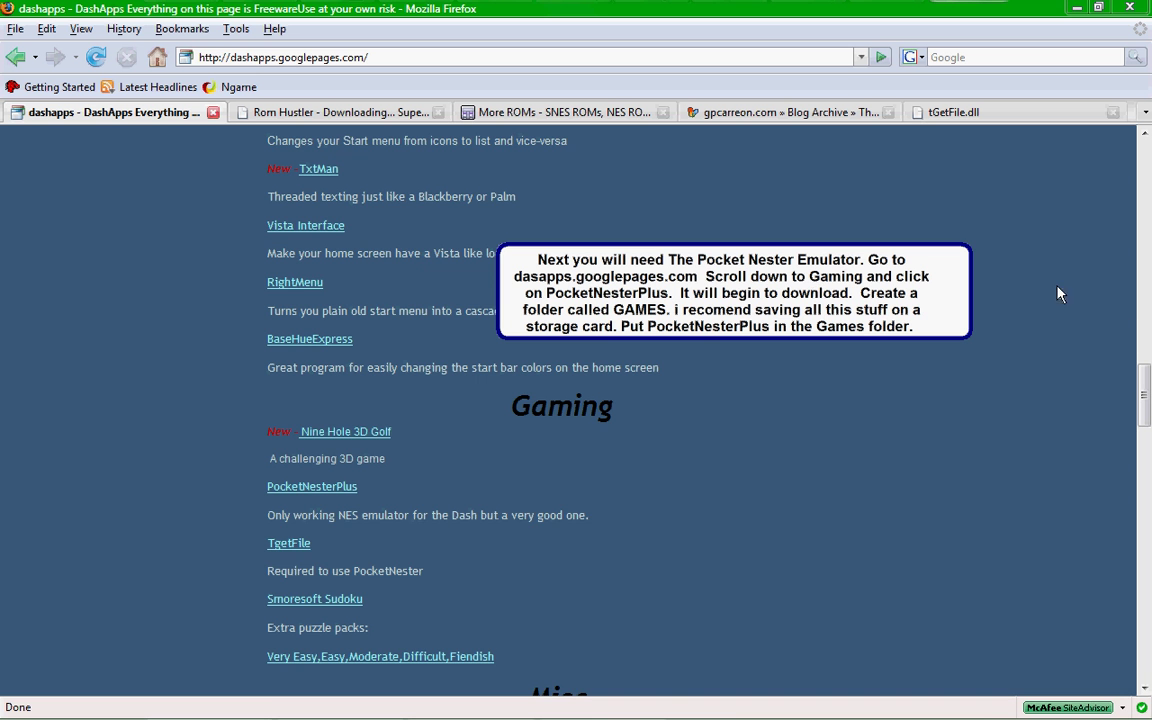
mouse_move(1137, 378)
mouse_down()
mouse_move(1143, 424)
mouse_move(1137, 203)
mouse_move(1148, 397)
mouse_up()
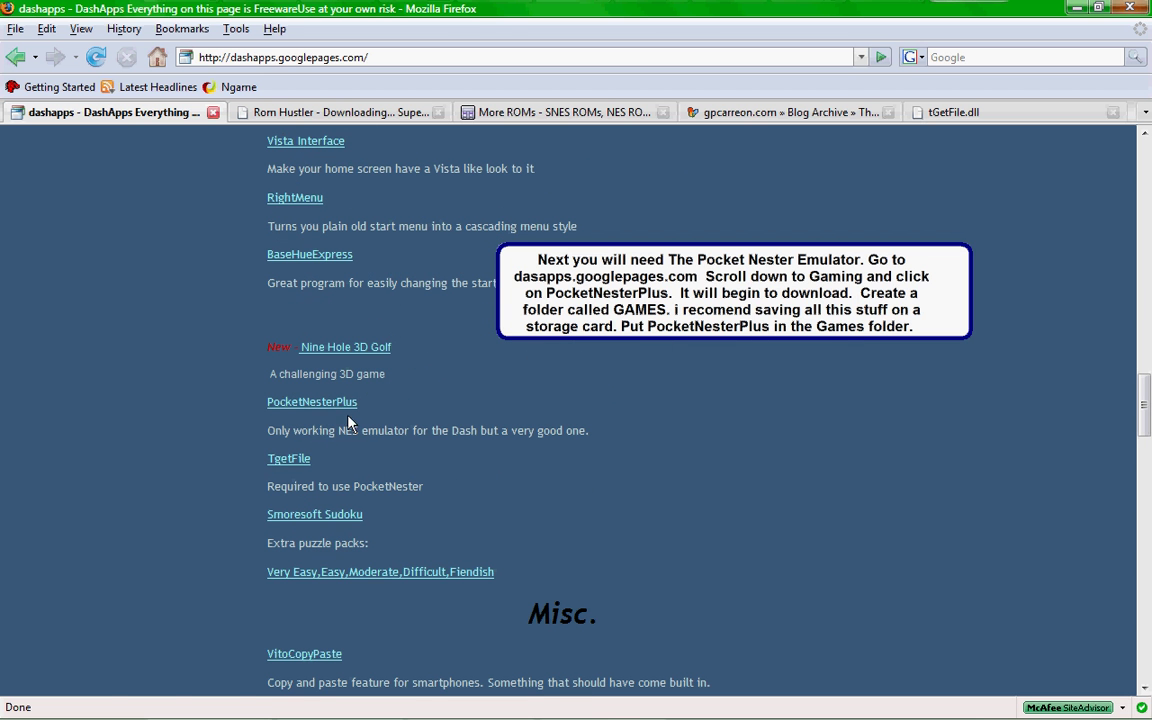
click(300, 403)
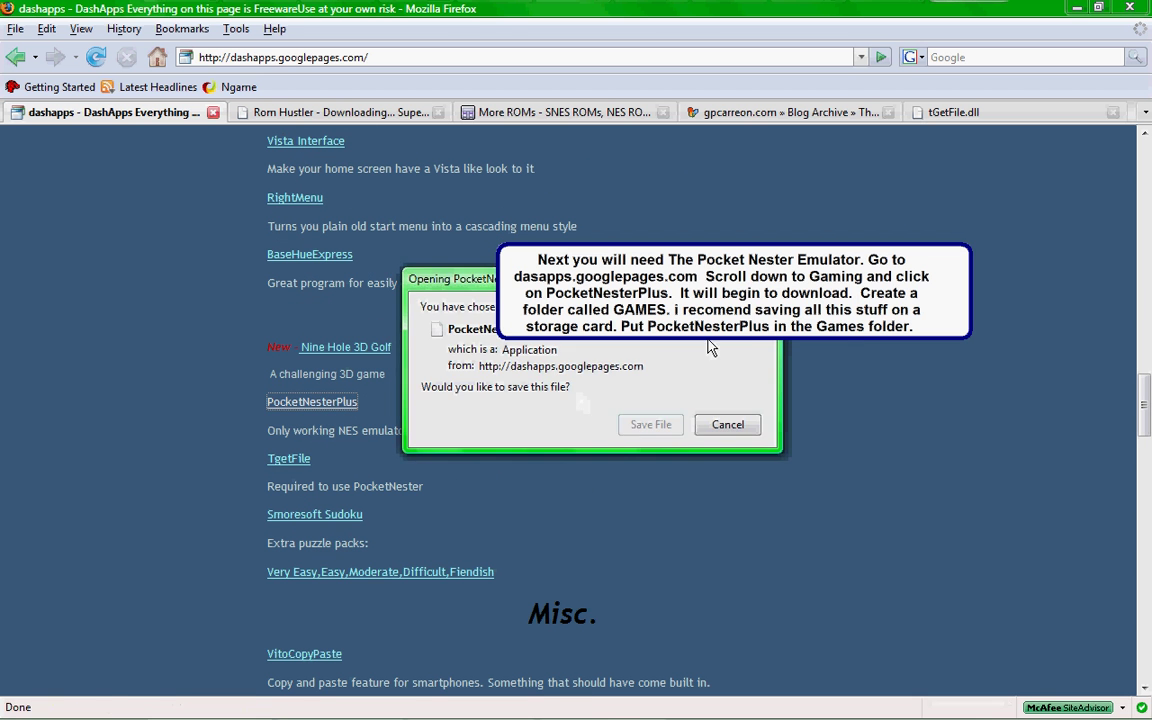
drag(471, 292, 473, 355)
click(714, 485)
Switch to the Dash folder in Windows Explorer and select the PocketNesterPlus application.
click(345, 707)
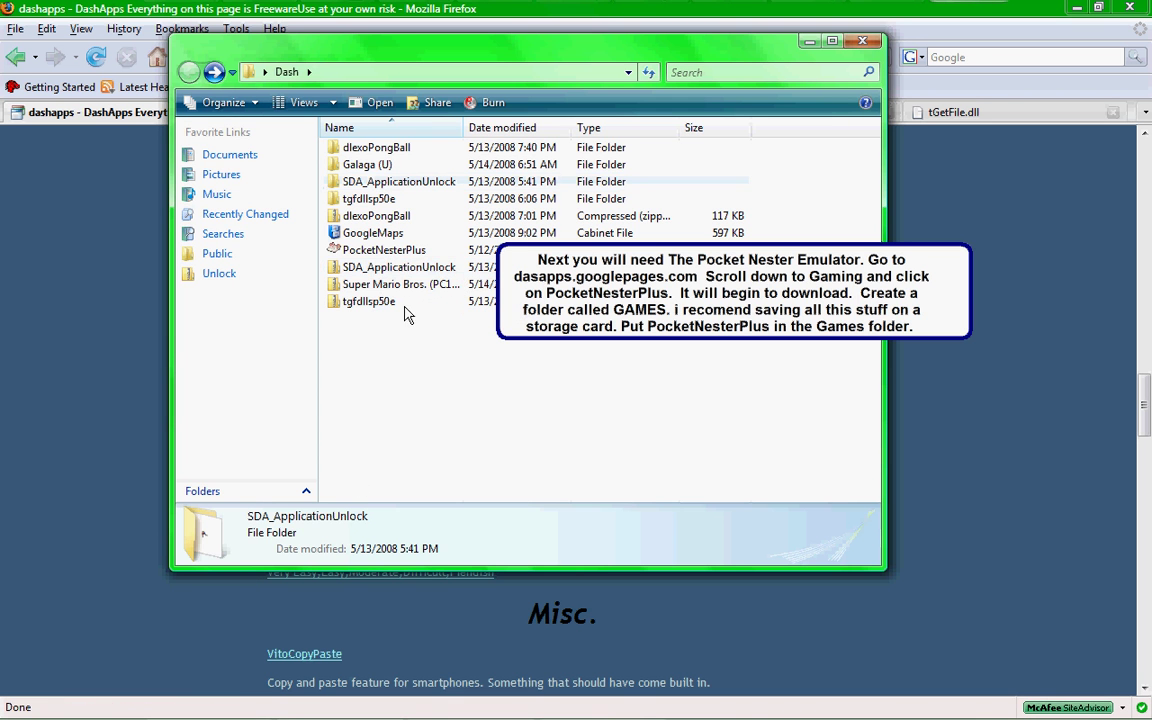
drag(441, 52, 300, 51)
click(289, 253)
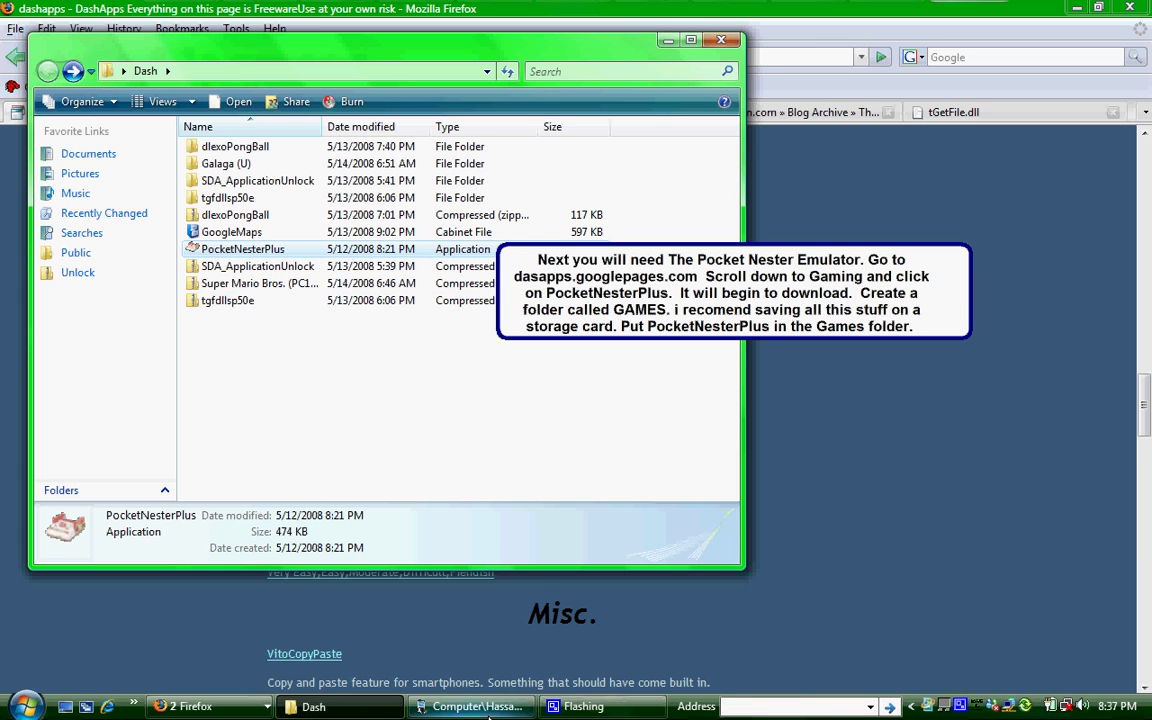
Check the Games folder on the phone's Storage Card for the emulator files, then leave the phone's file window.
click(488, 708)
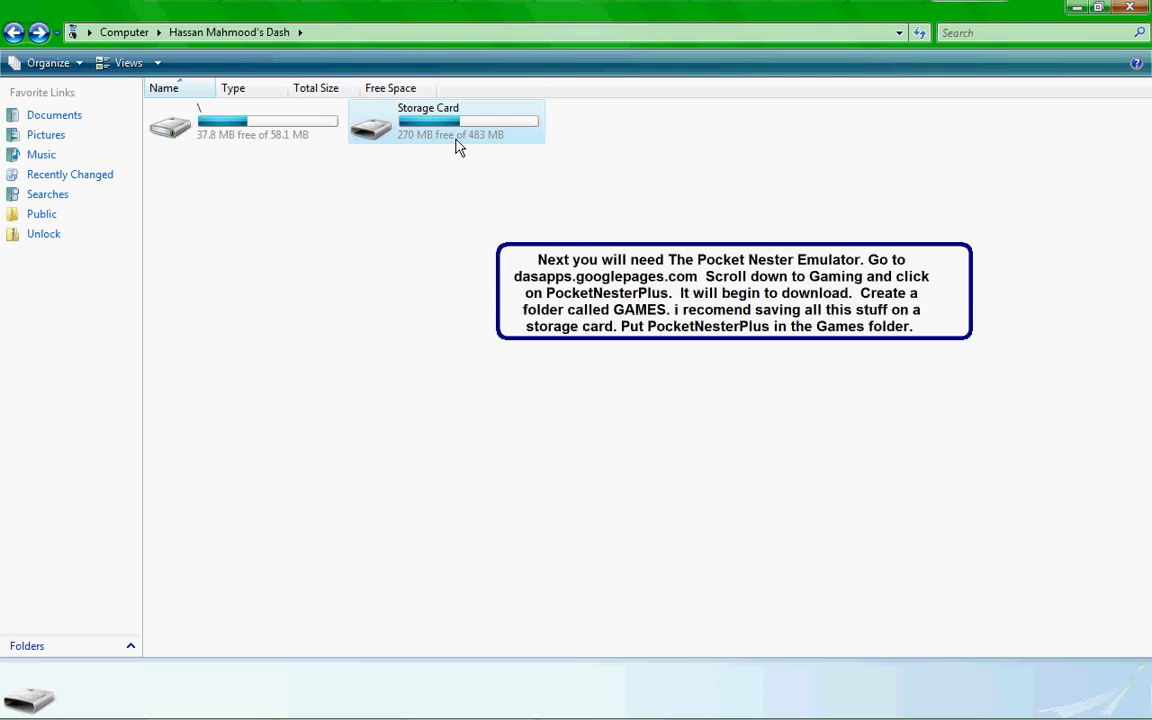
double_click(424, 120)
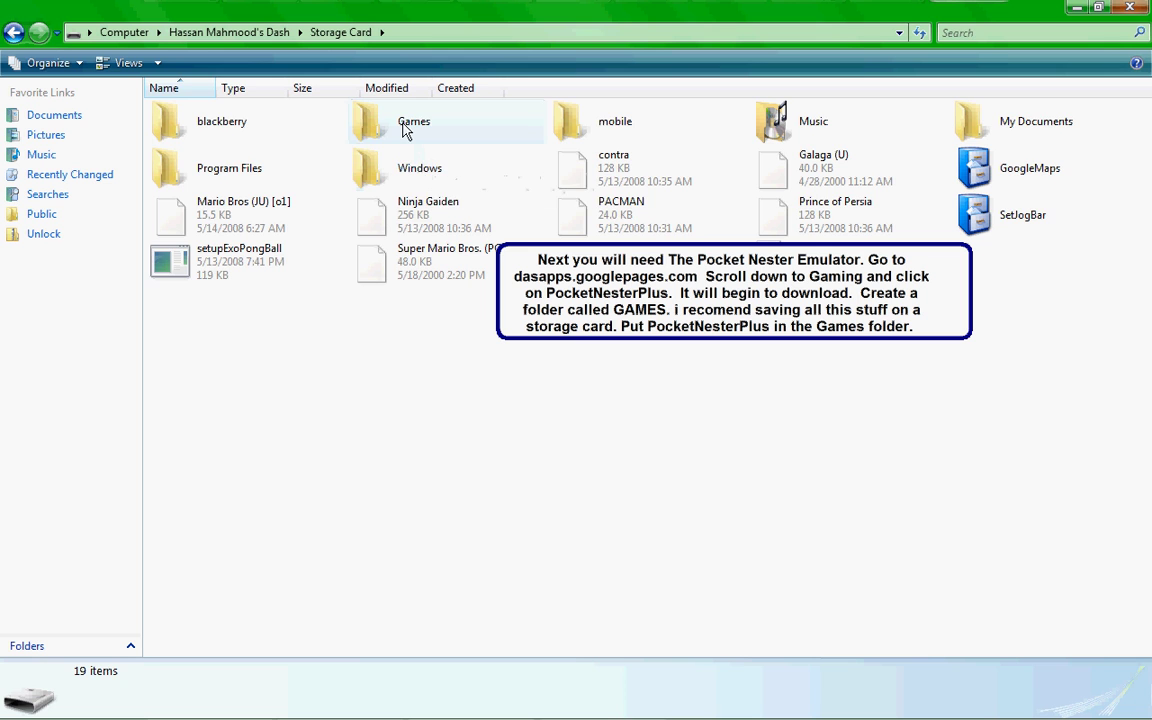
double_click(405, 128)
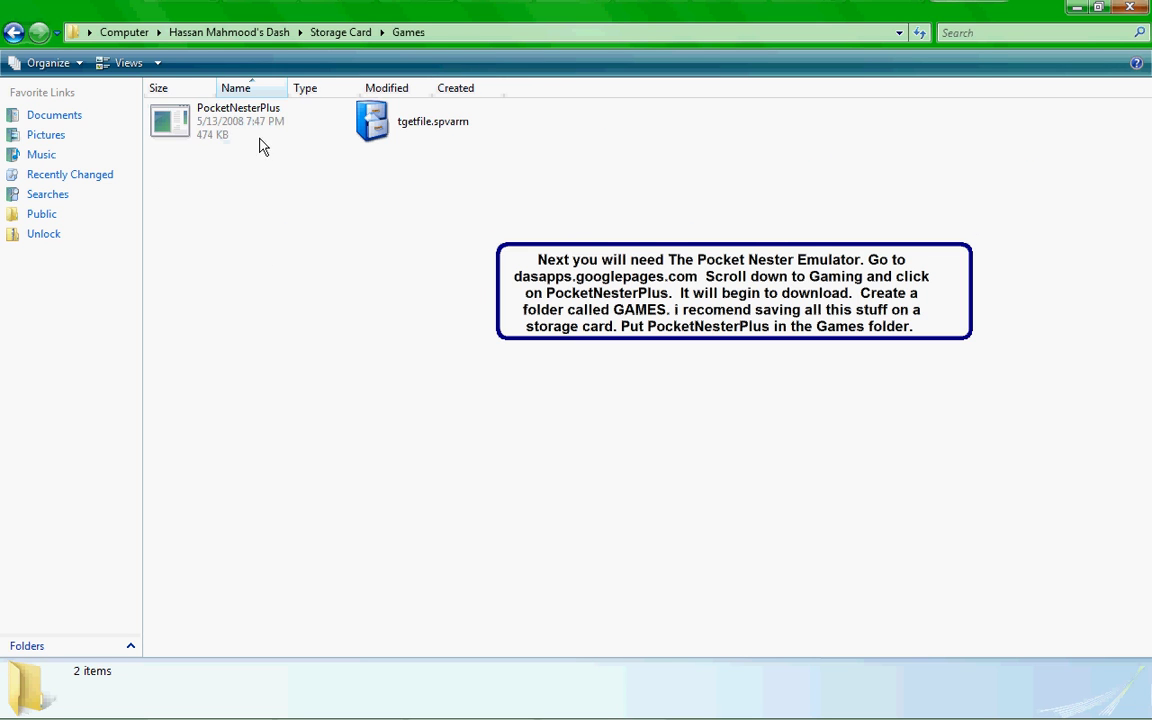
click(14, 34)
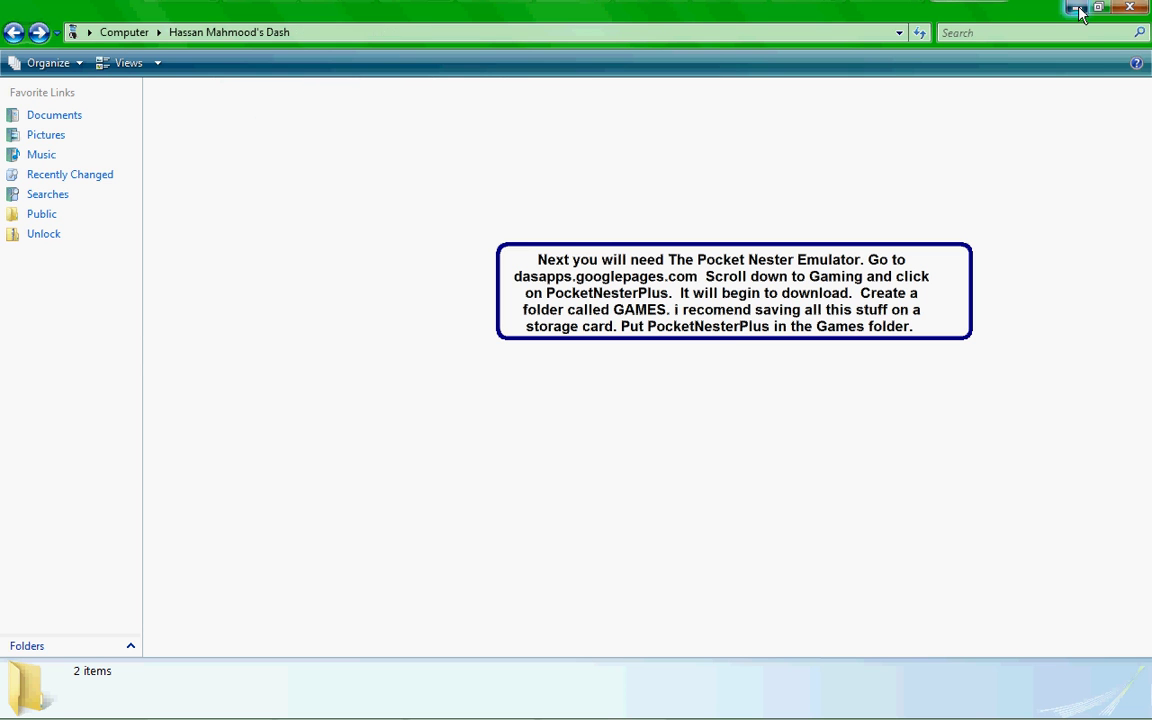
double_click(960, 12)
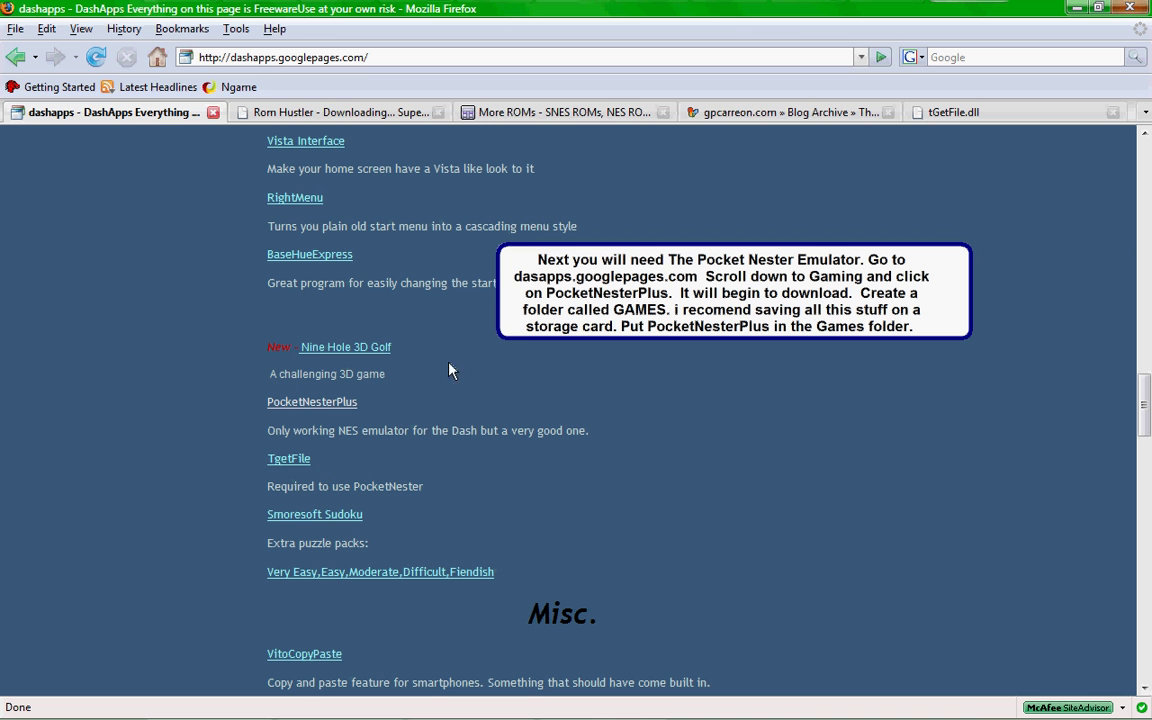
On the tGetFile.dll page, show the download prompt for the Smartphone file tgfdllsp50e.zip, dismissing it without saving.
click(935, 113)
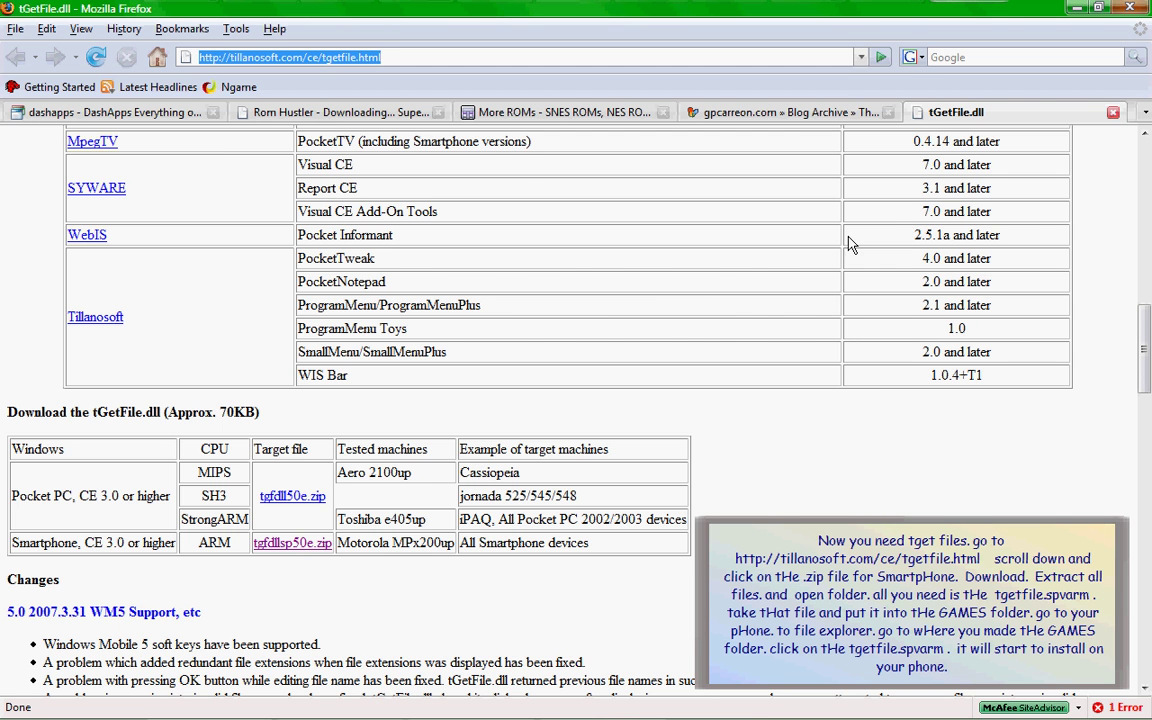
mouse_move(1147, 323)
mouse_down()
mouse_move(1148, 145)
mouse_move(1148, 300)
mouse_up()
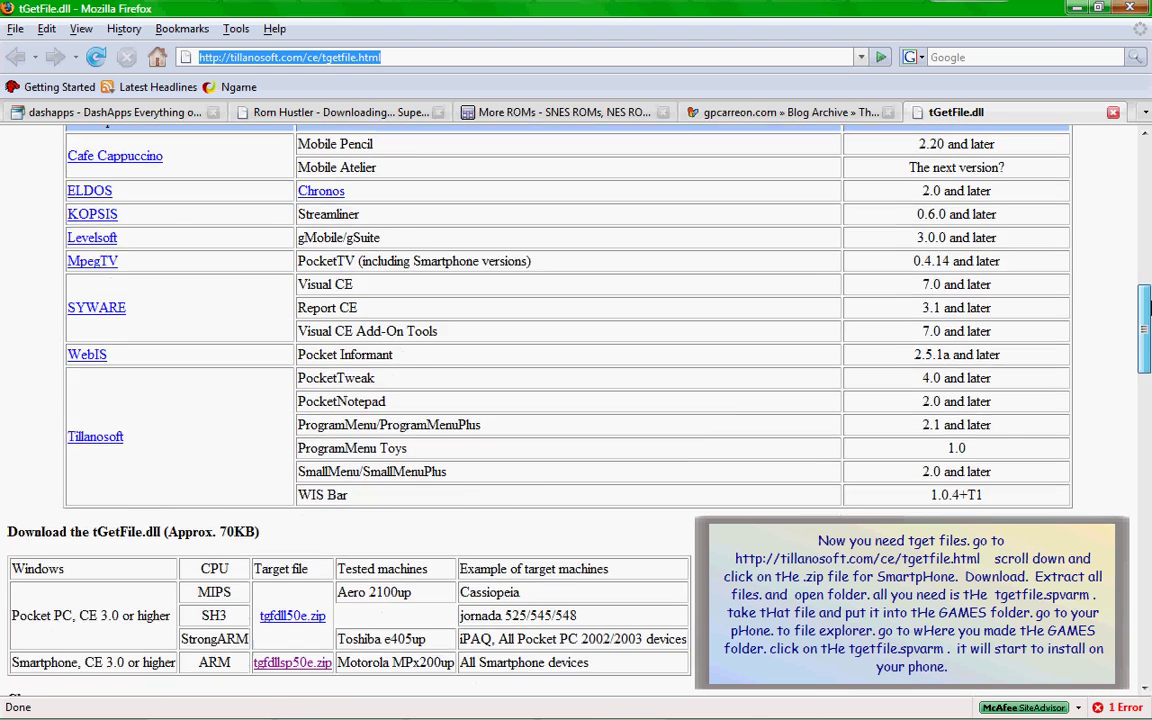
scroll(1148, 318, down, 1)
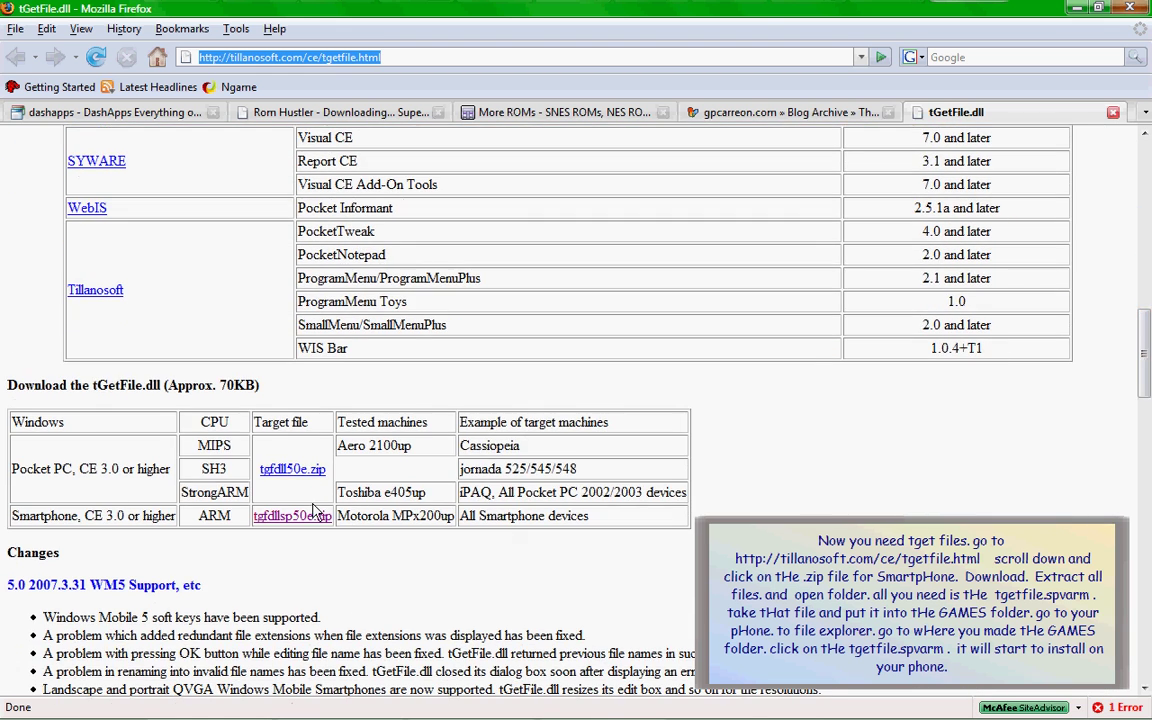
click(266, 518)
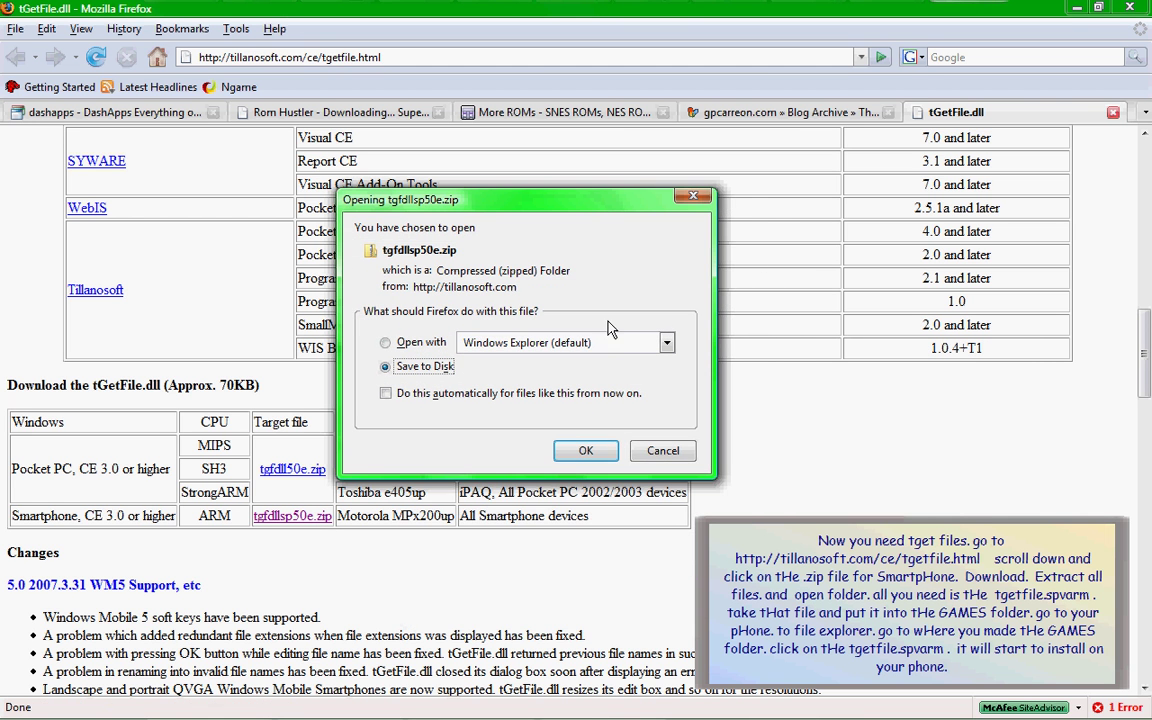
click(662, 451)
Switch to the Dash folder in Windows Explorer, open the extracted tgfdllsp50e folder and select the tgetfile.spvarm cabinet file.
mouse_move(340, 712)
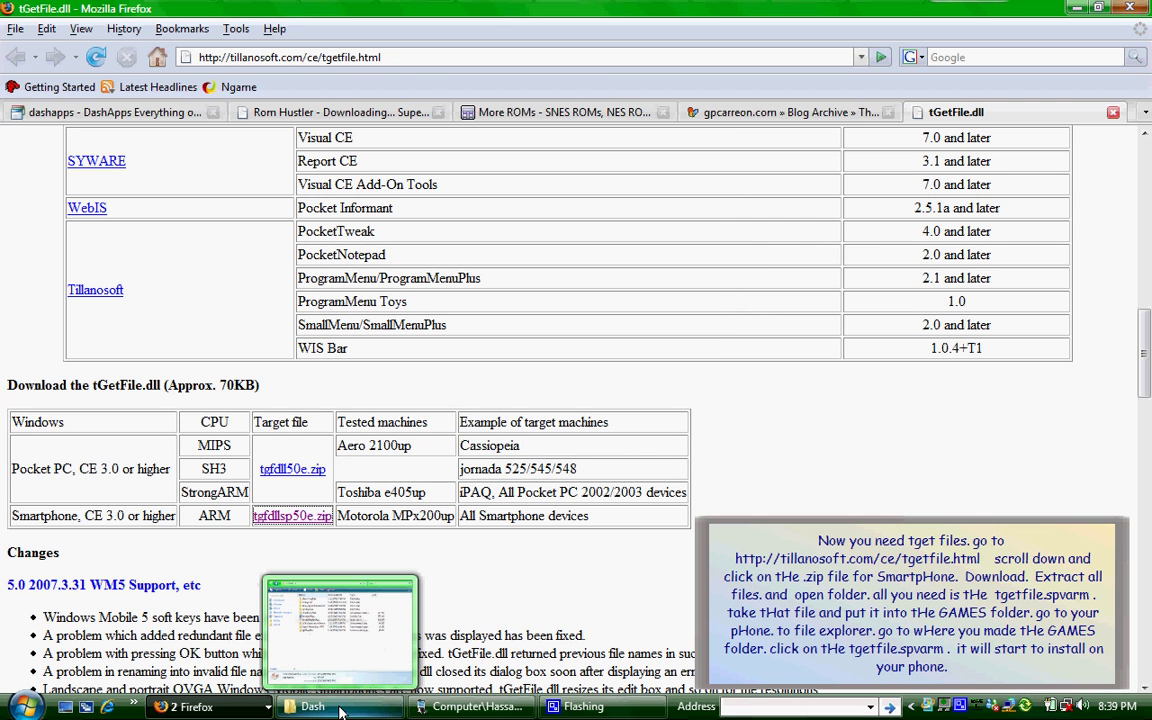
click(425, 708)
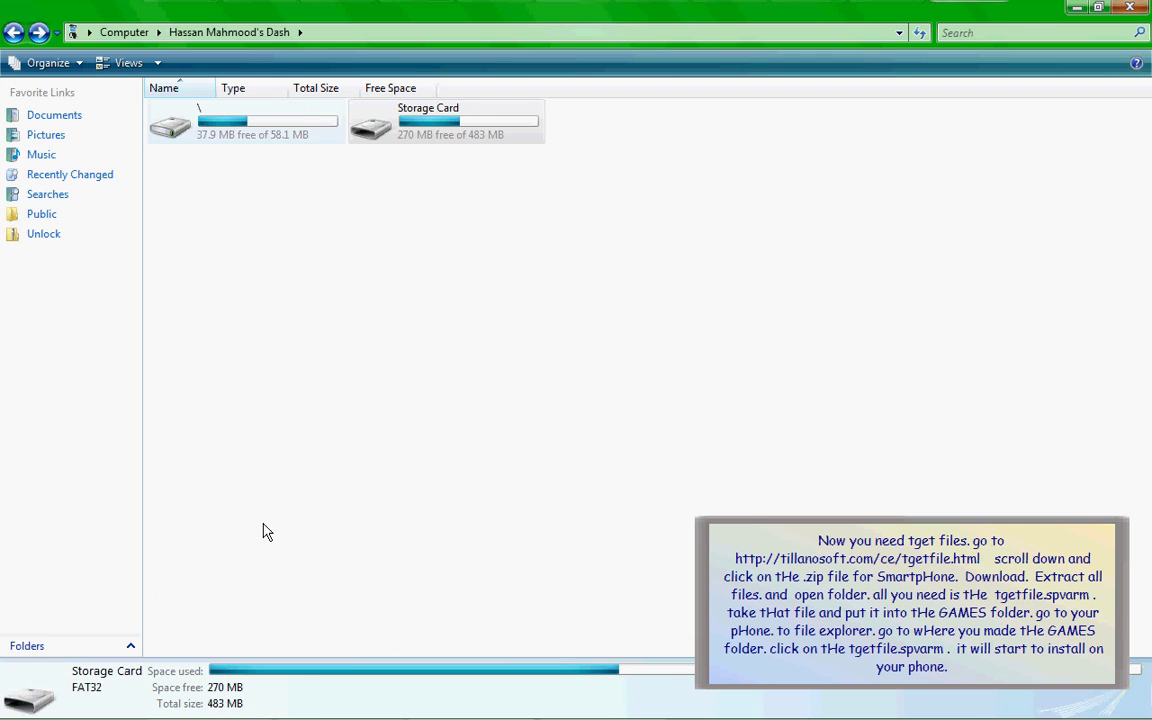
click(312, 710)
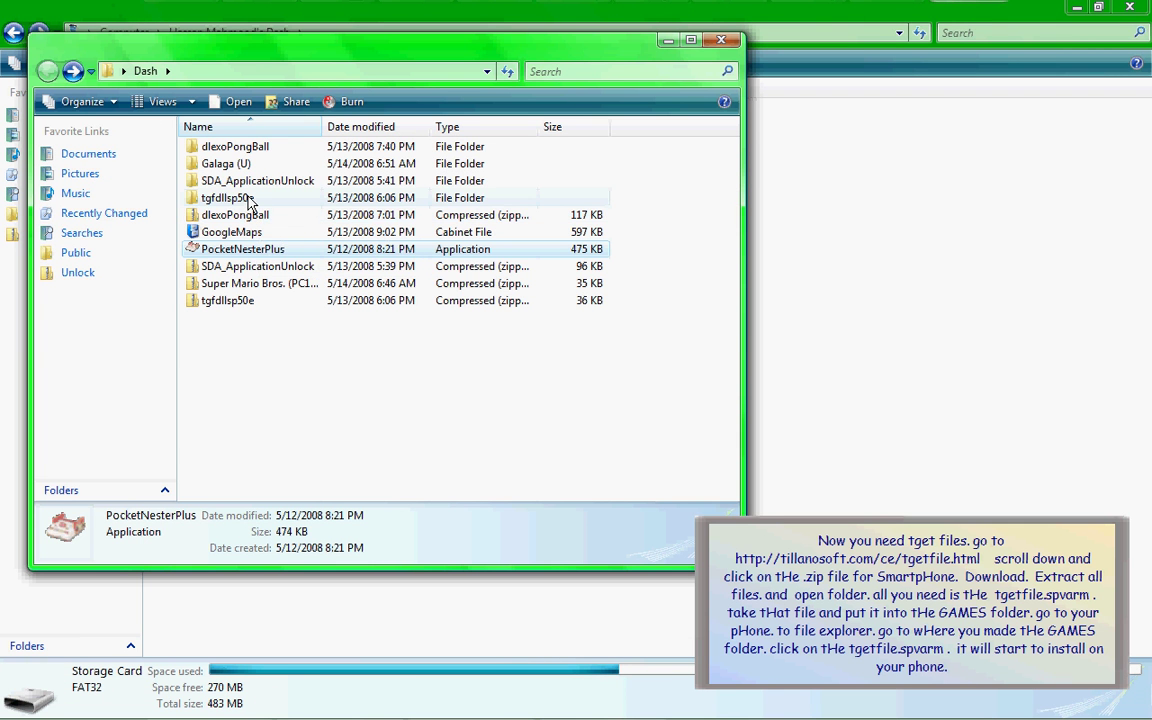
click(238, 199)
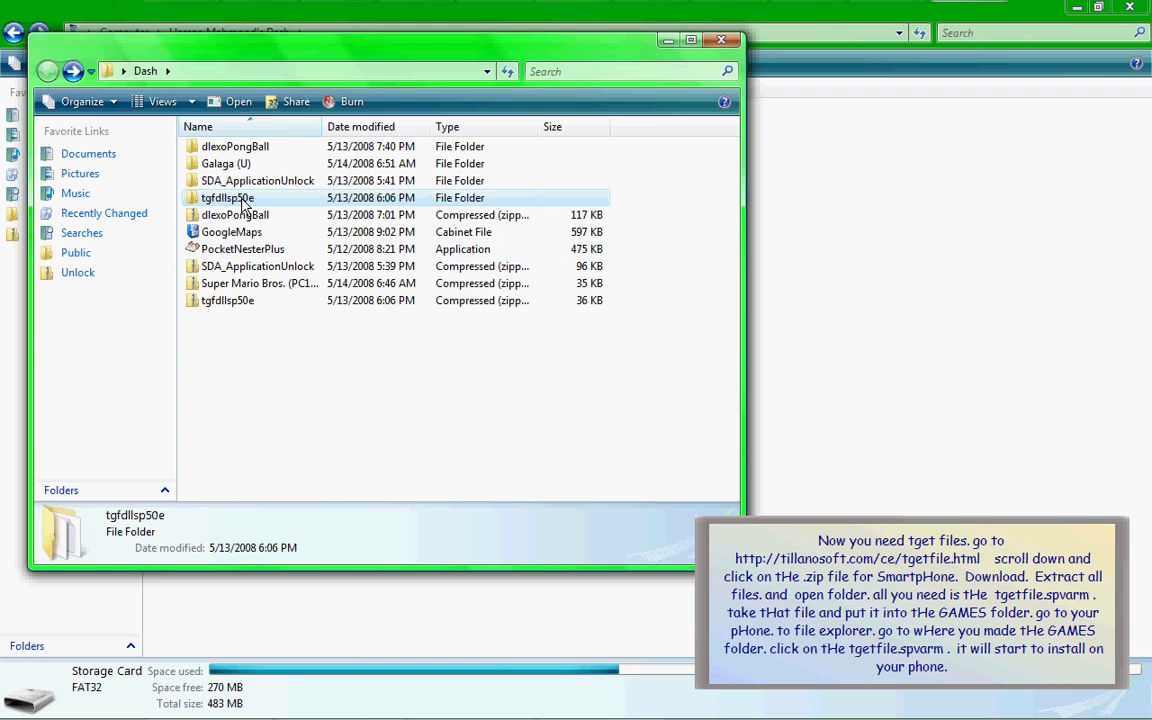
double_click(242, 203)
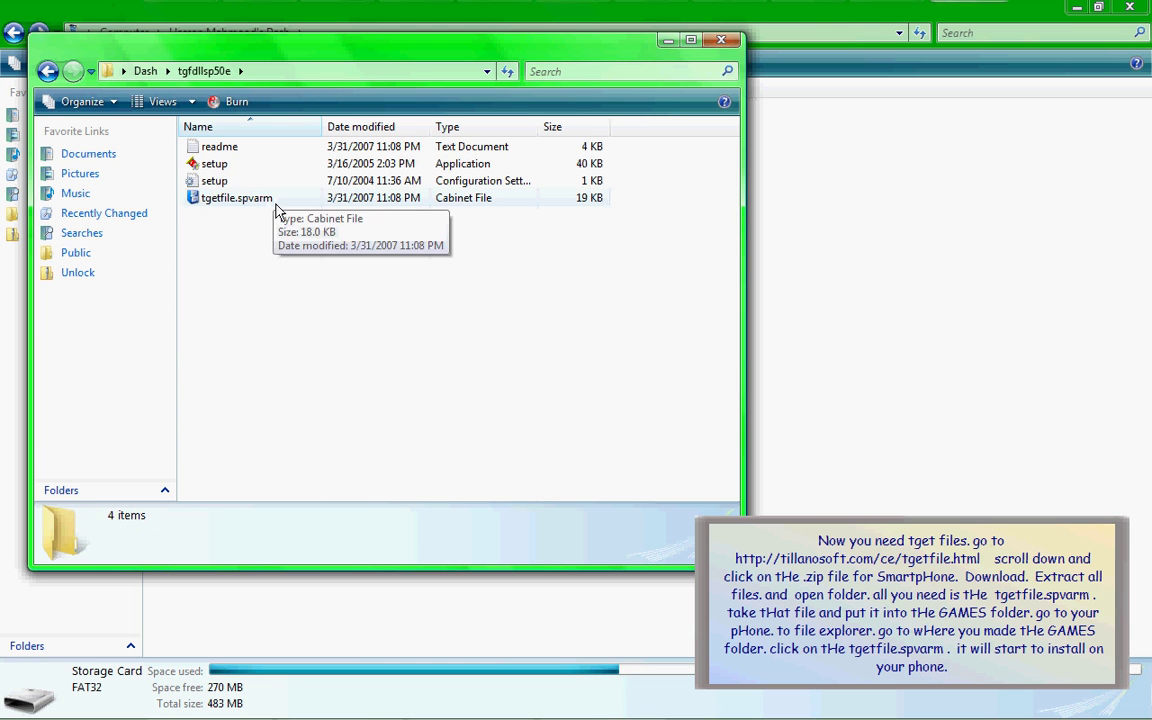
mouse_move(278, 212)
mouse_down()
mouse_move(300, 237)
mouse_move(277, 214)
mouse_move(260, 216)
mouse_up()
click(259, 217)
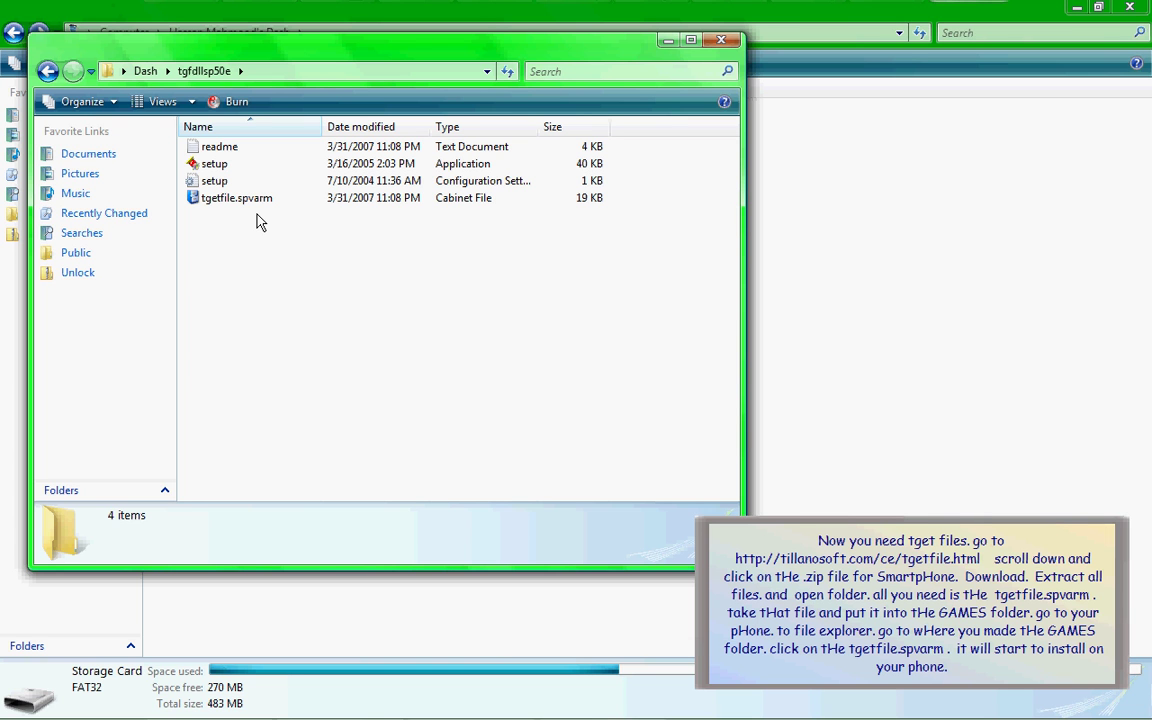
click(250, 199)
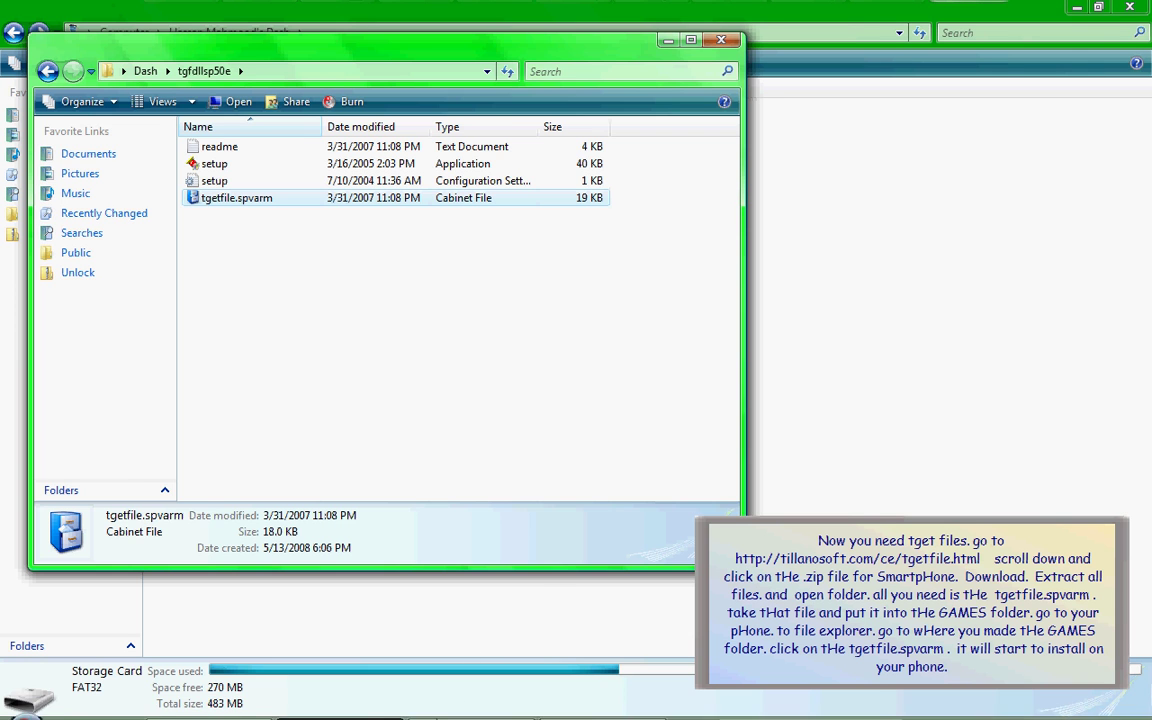
Switch to the phone's file window and open the Games folder on the Storage Card to check for the tgetfile.spvarm cabinet file.
click(425, 711)
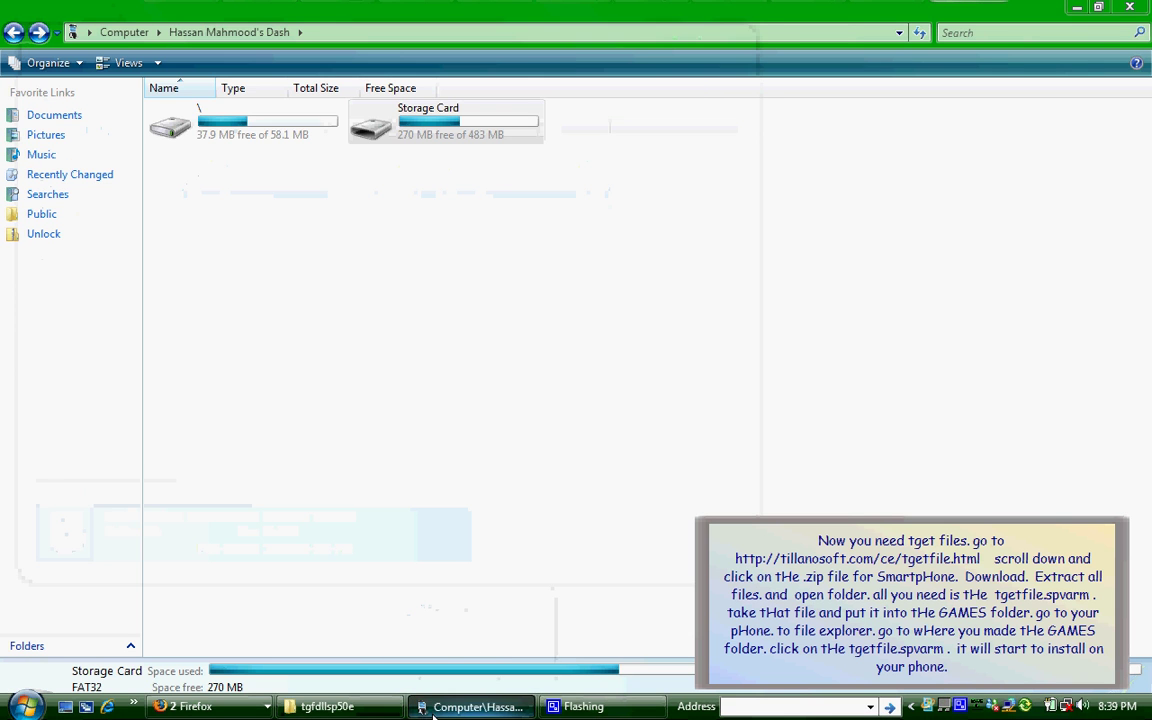
double_click(428, 130)
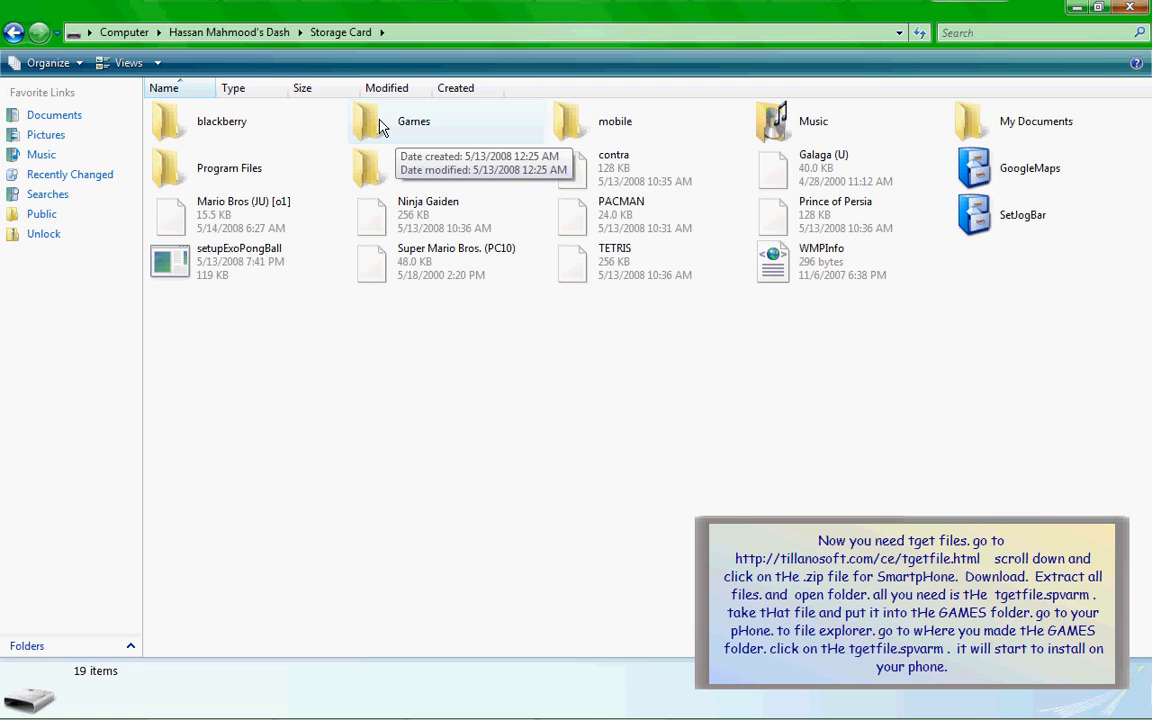
double_click(385, 124)
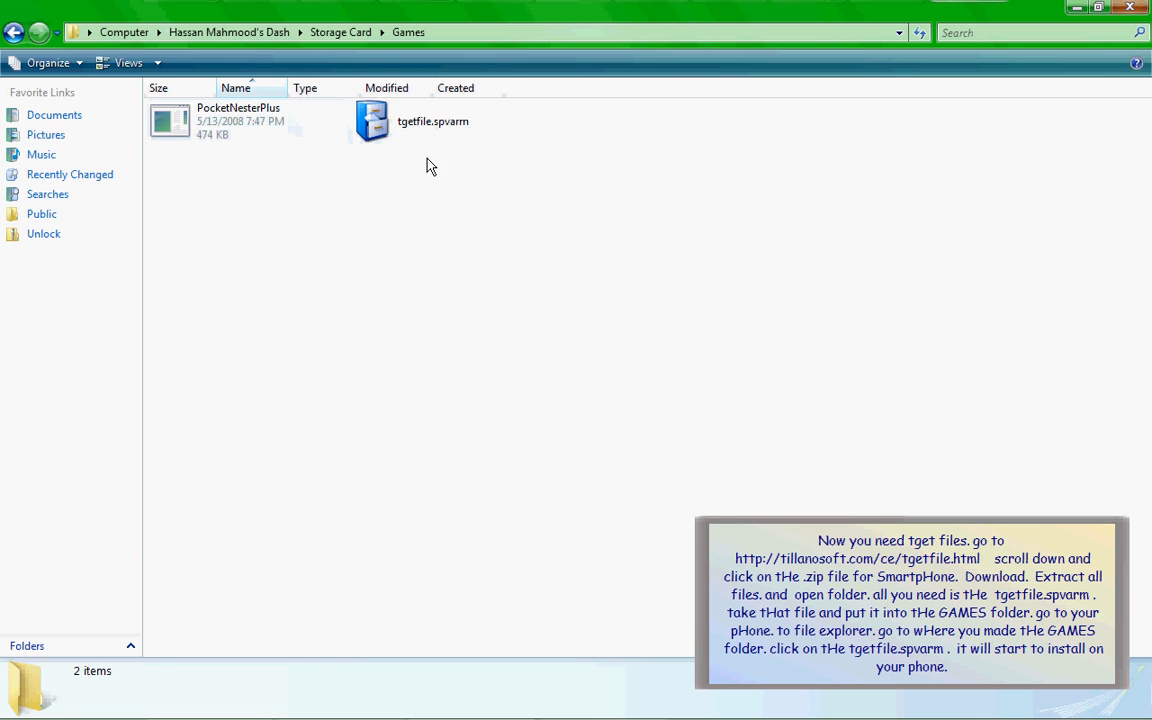
click(400, 122)
click(433, 214)
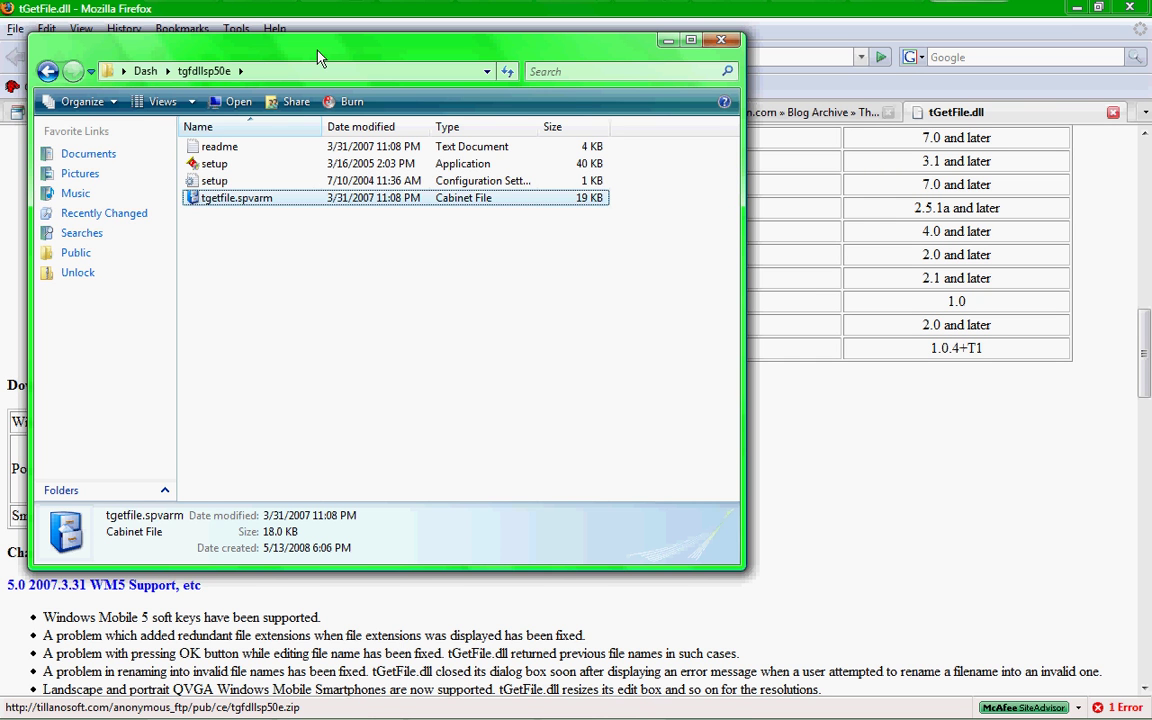
Minimize the tgfdllsp50e folder window and look through the Rom Hustler NES download page in Firefox for the game's download section.
drag(319, 46, 326, 68)
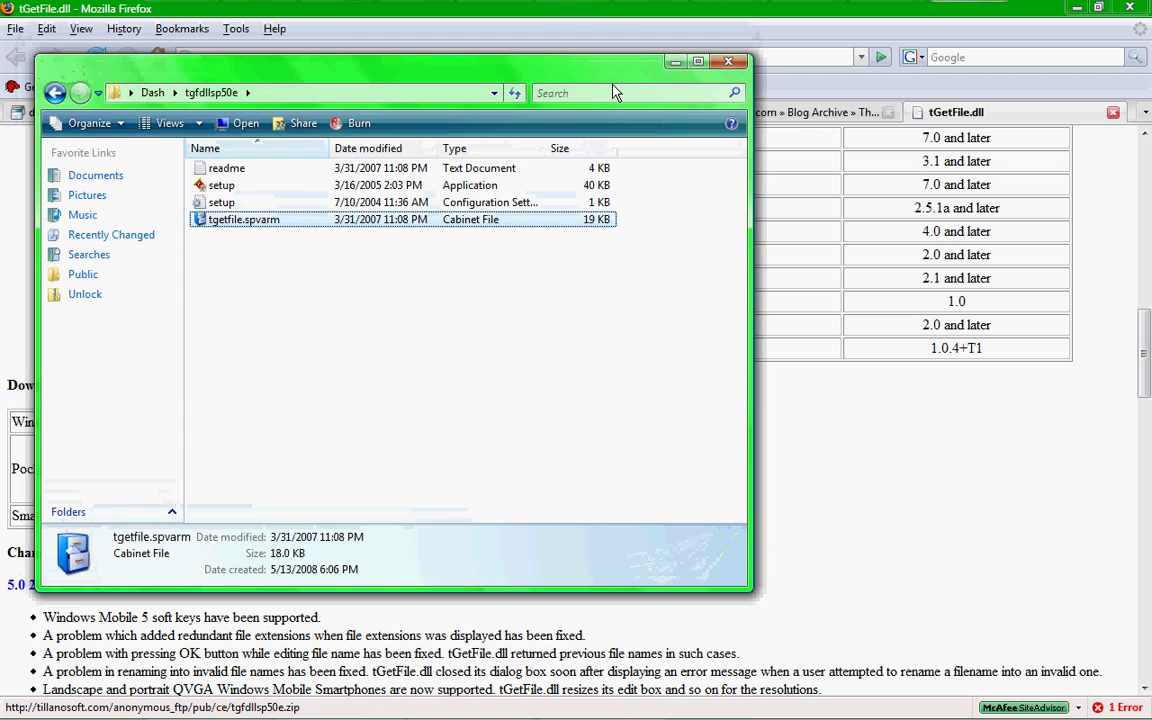
click(675, 62)
click(380, 112)
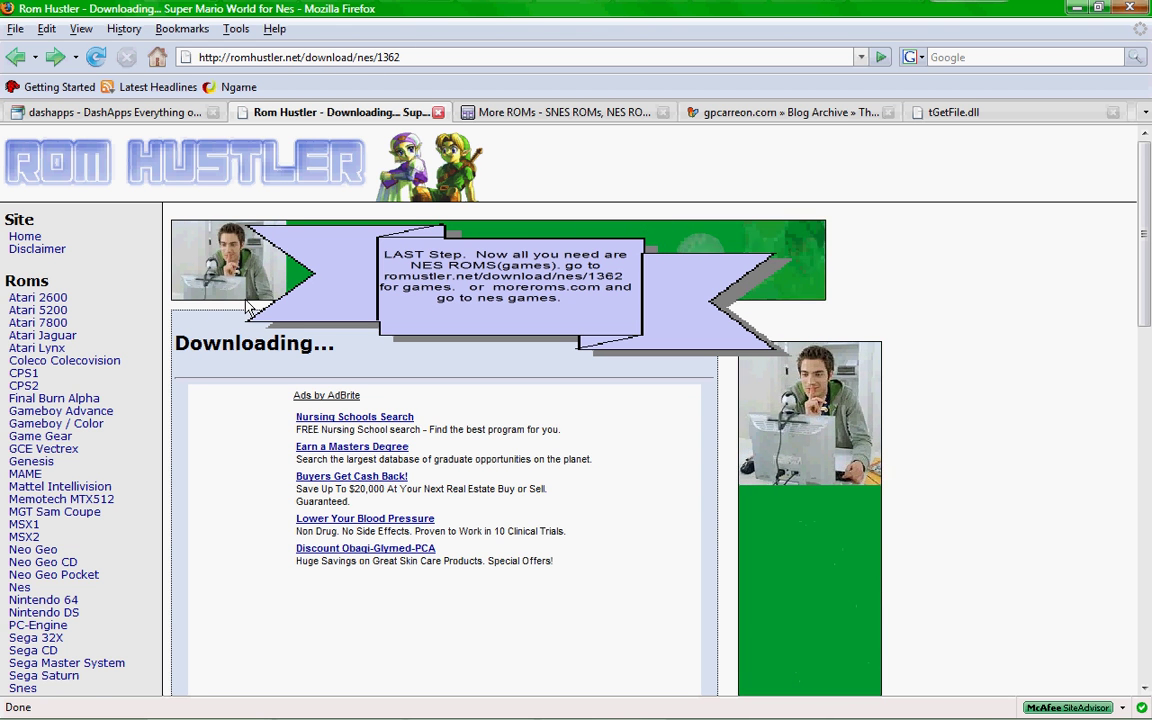
scroll(248, 308, down, 10)
scroll(248, 308, down, 2)
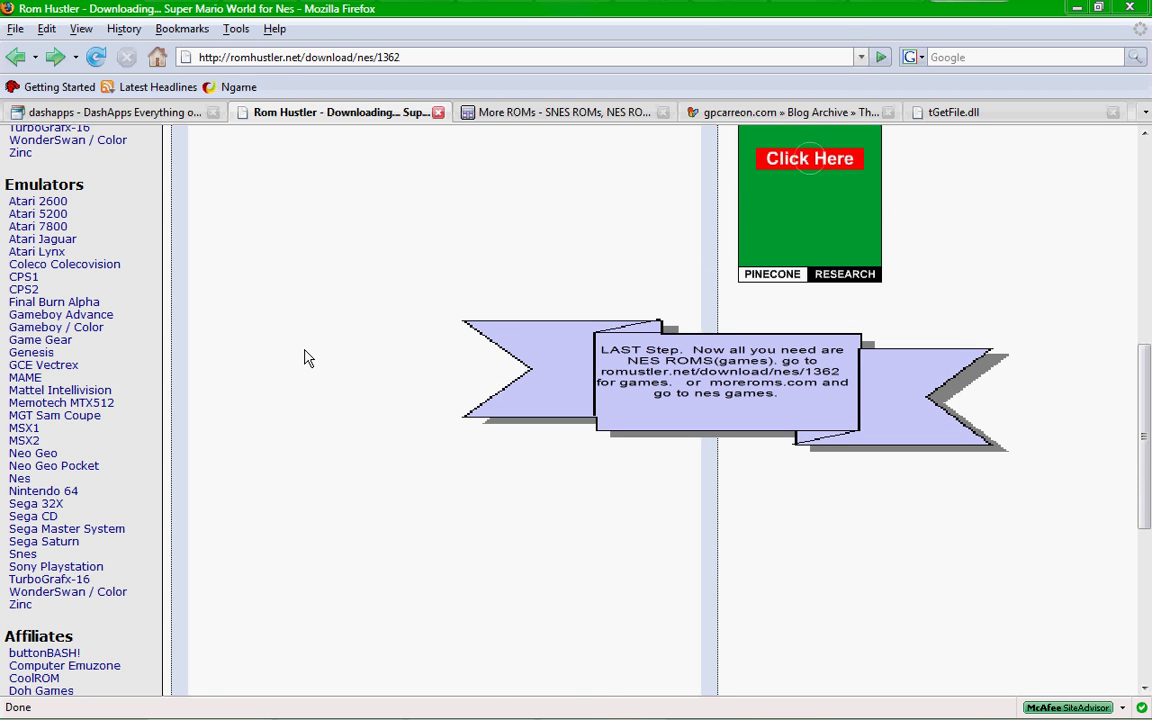
scroll(308, 358, down, 6)
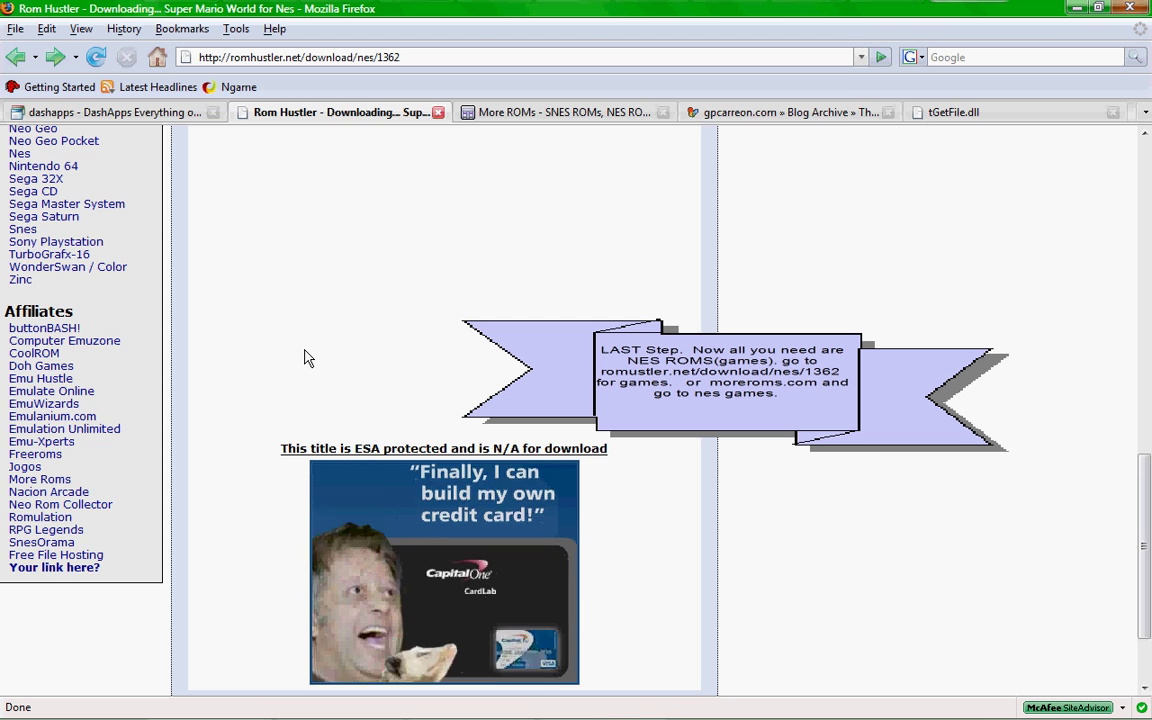
scroll(308, 358, up, 10)
scroll(308, 358, up, 4)
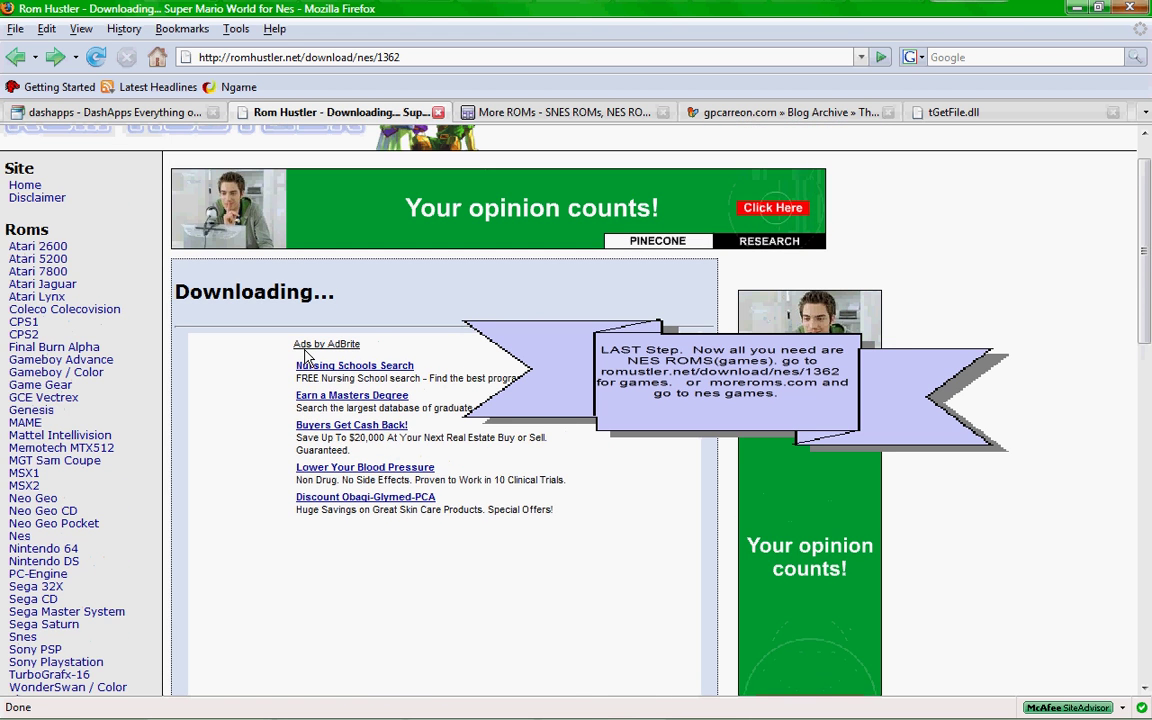
scroll(308, 358, down, 1)
scroll(308, 358, down, 7)
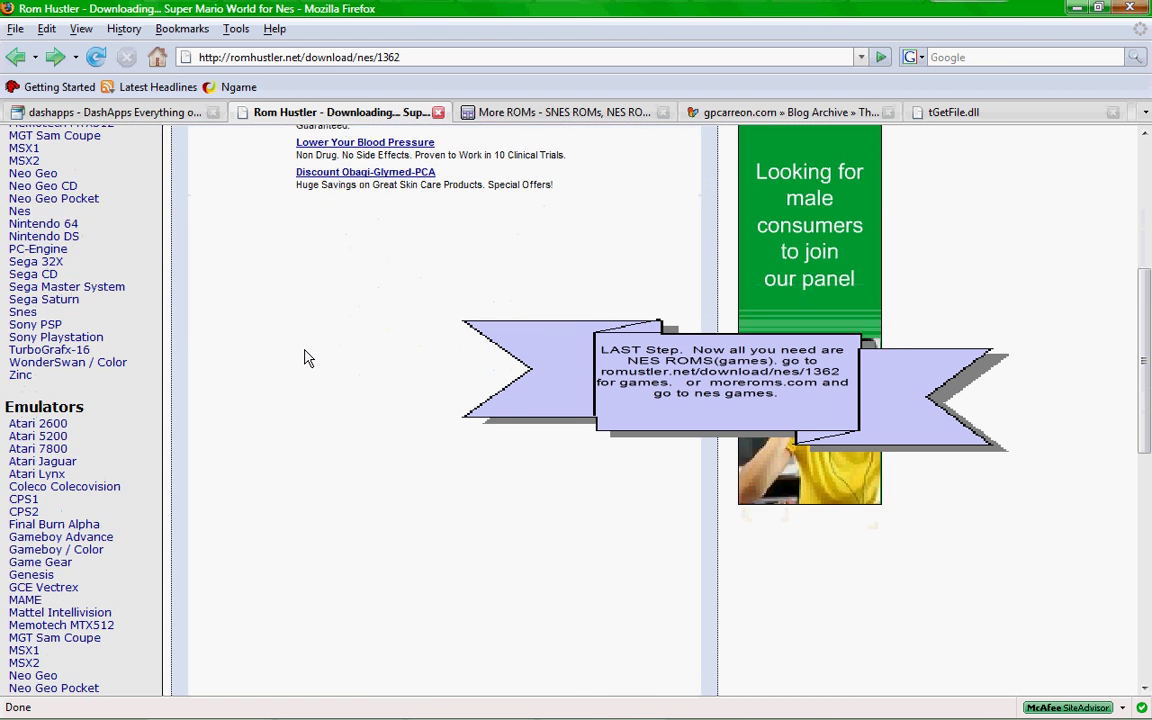
View the list of NES games on the More ROMs page, finishing by minimizing the browser.
click(500, 112)
scroll(412, 352, down, 2)
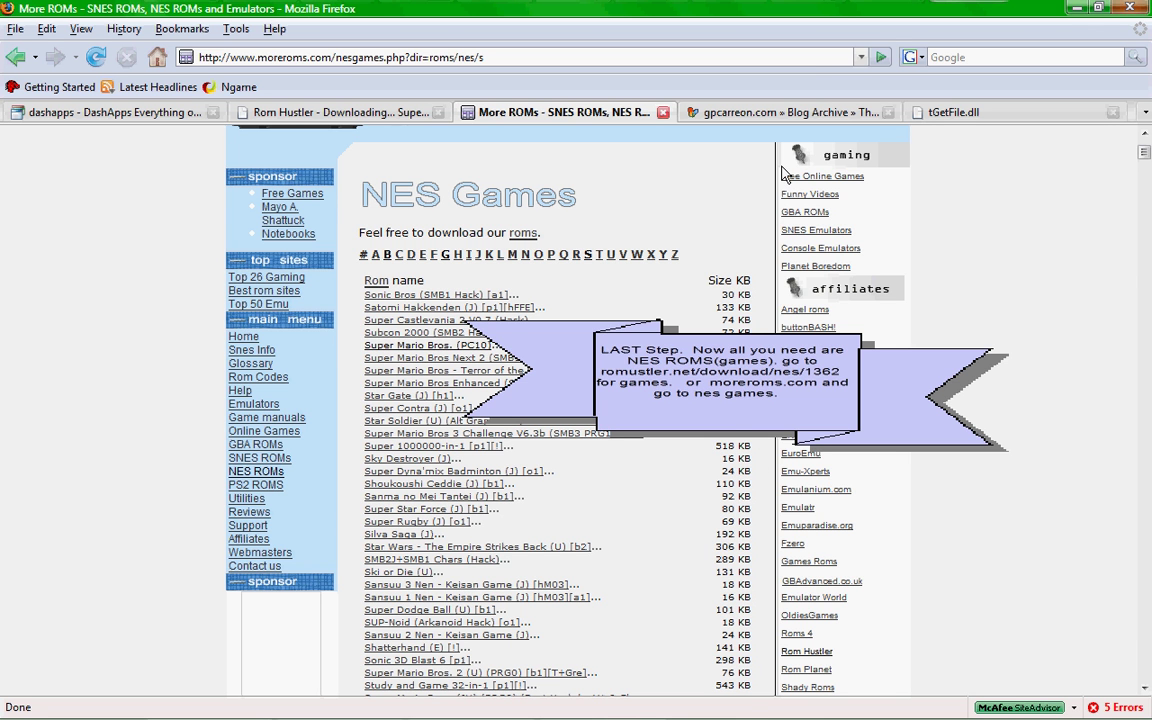
click(1078, 12)
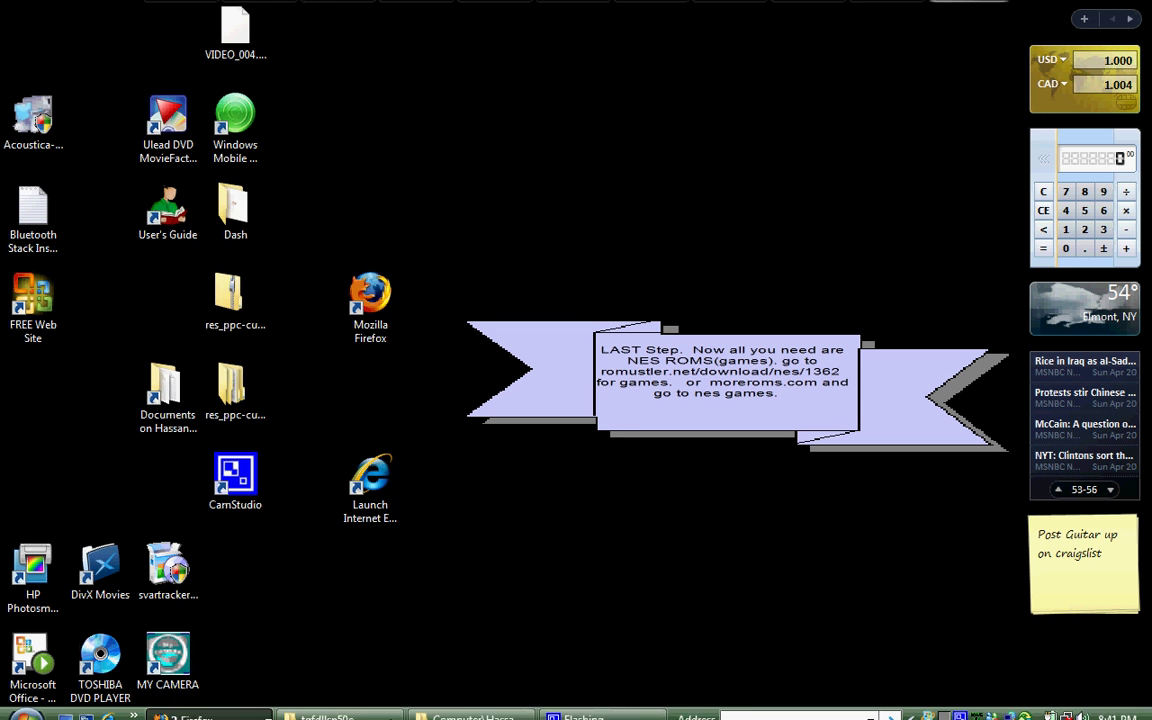
Switch to the phone's file window and go back to the Storage Card folder to examine the NES ROM files.
click(490, 706)
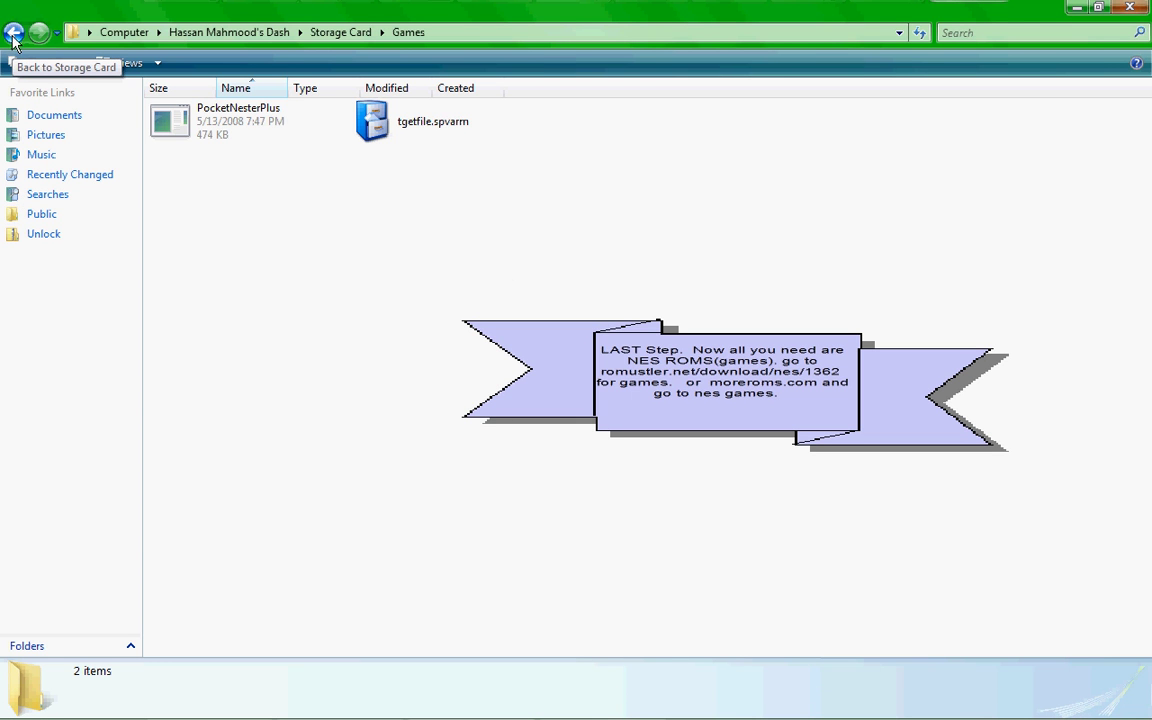
click(13, 36)
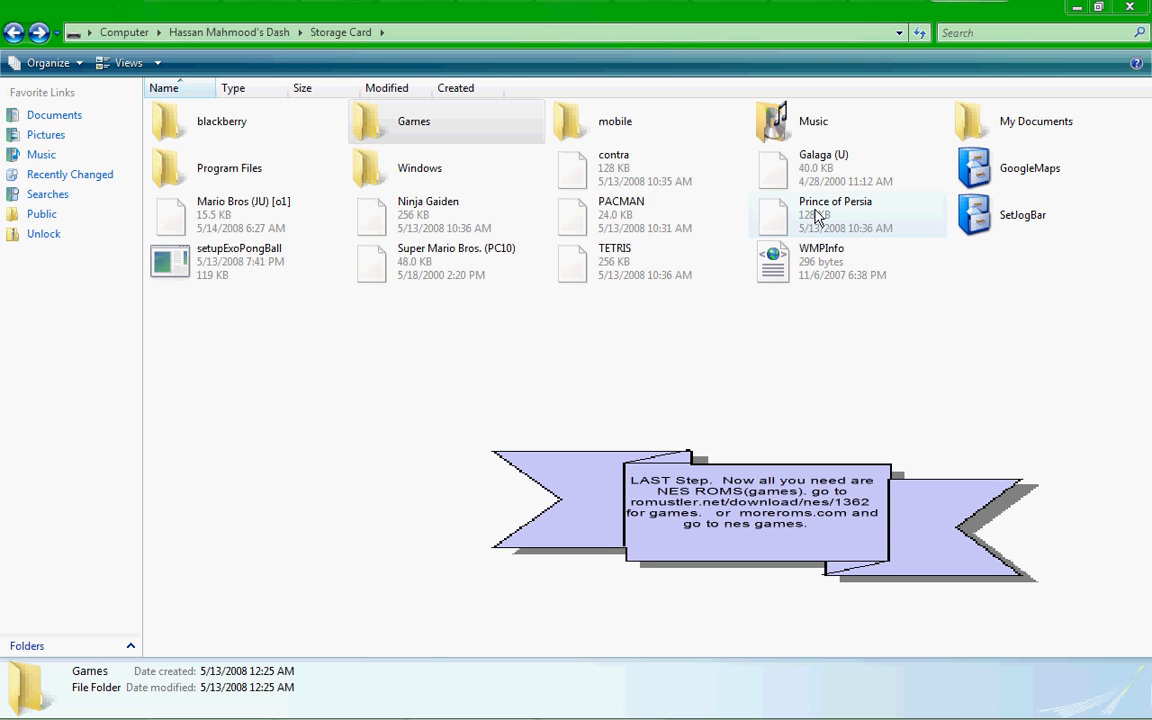
drag(655, 322, 393, 333)
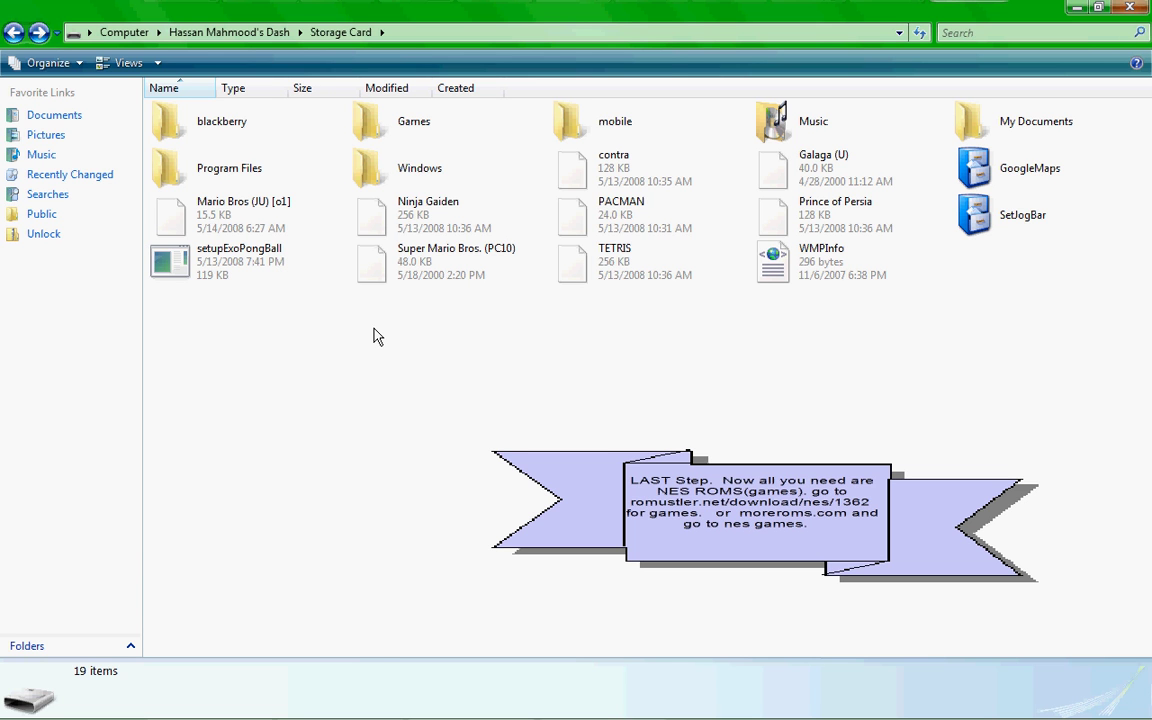
drag(476, 320, 720, 172)
click(668, 334)
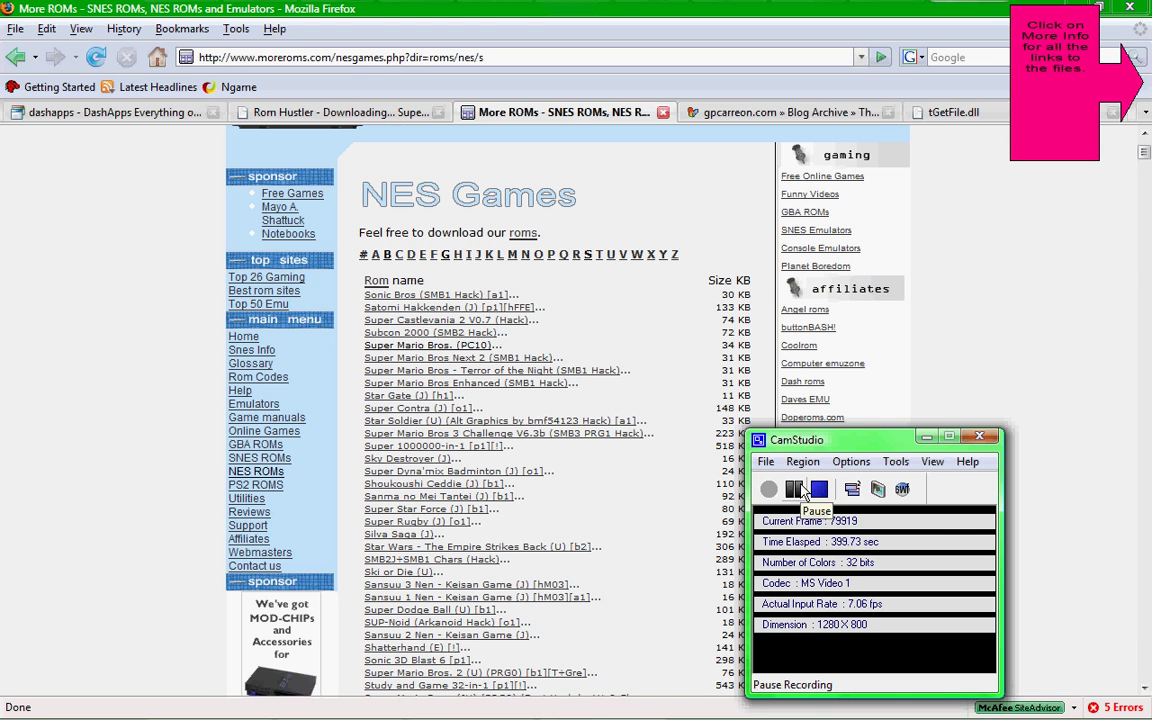
click(803, 490)
click(768, 488)
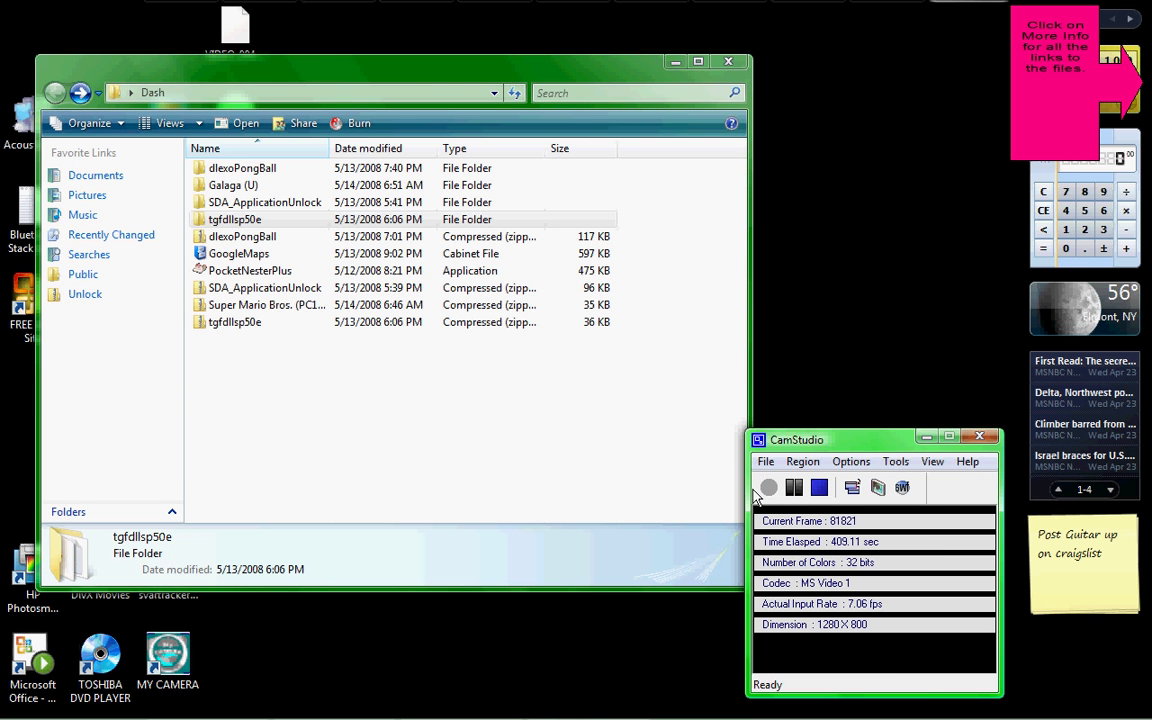
Switch to the DashApps page in Firefox and show the download prompt for SetJogBar under Modding, cancelling it without saving.
mouse_move(210, 715)
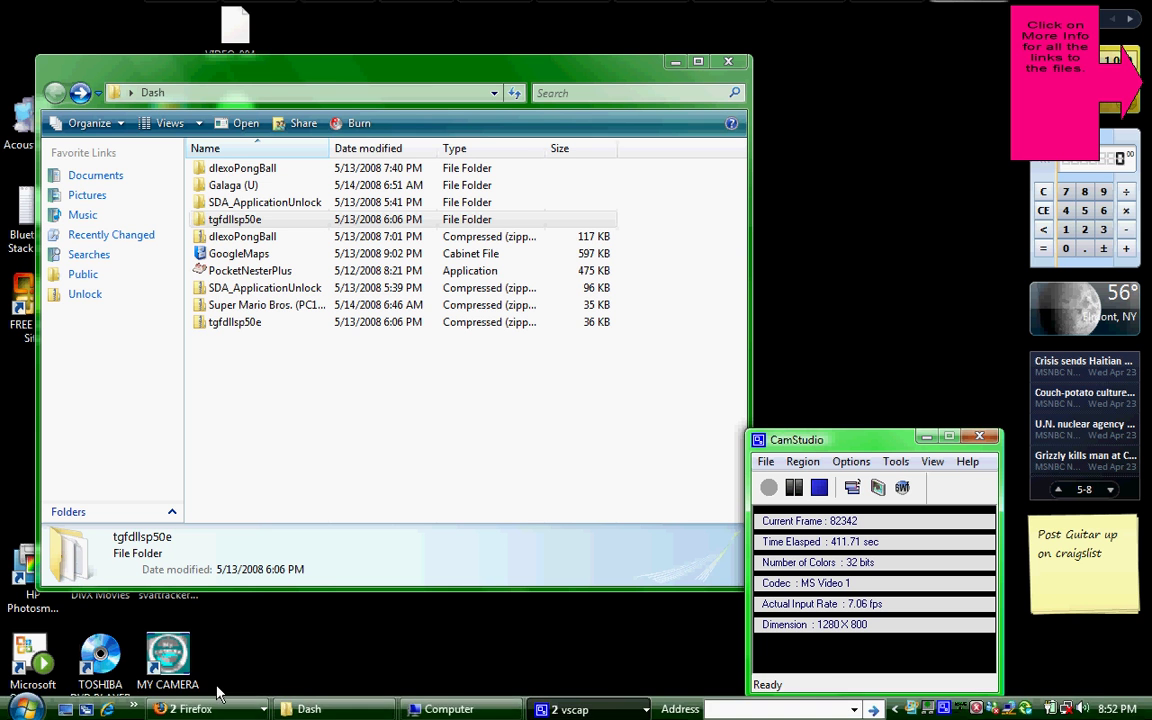
click(185, 715)
click(260, 658)
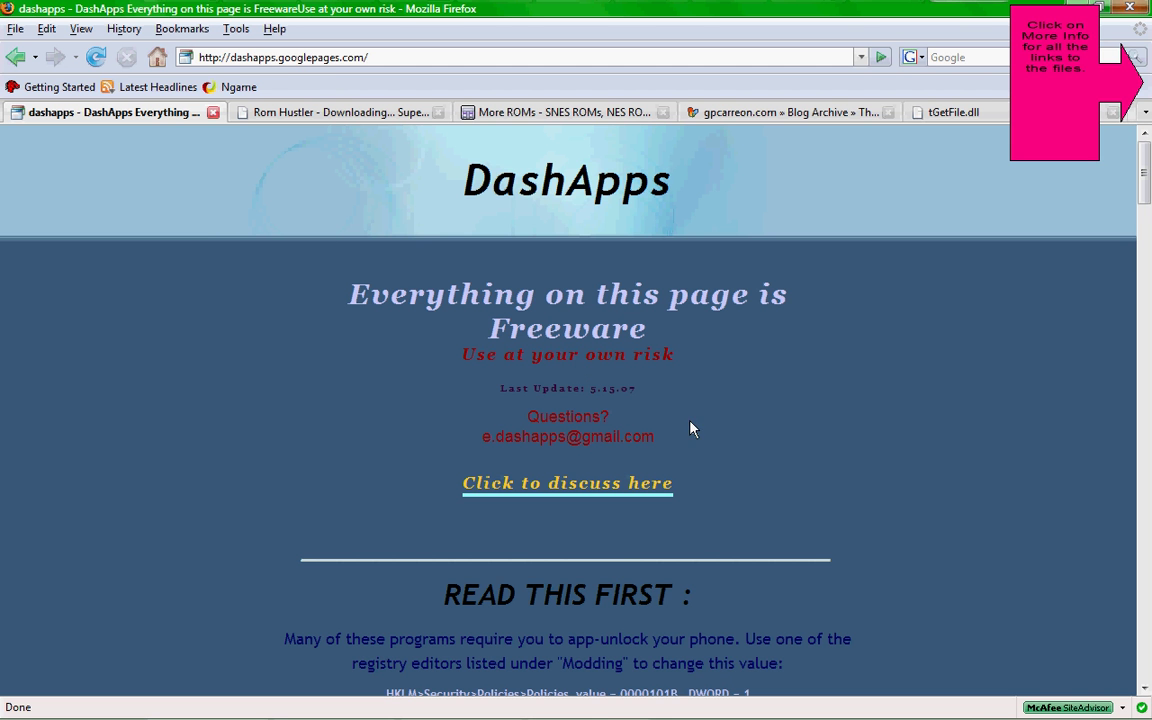
scroll(688, 443, down, 7)
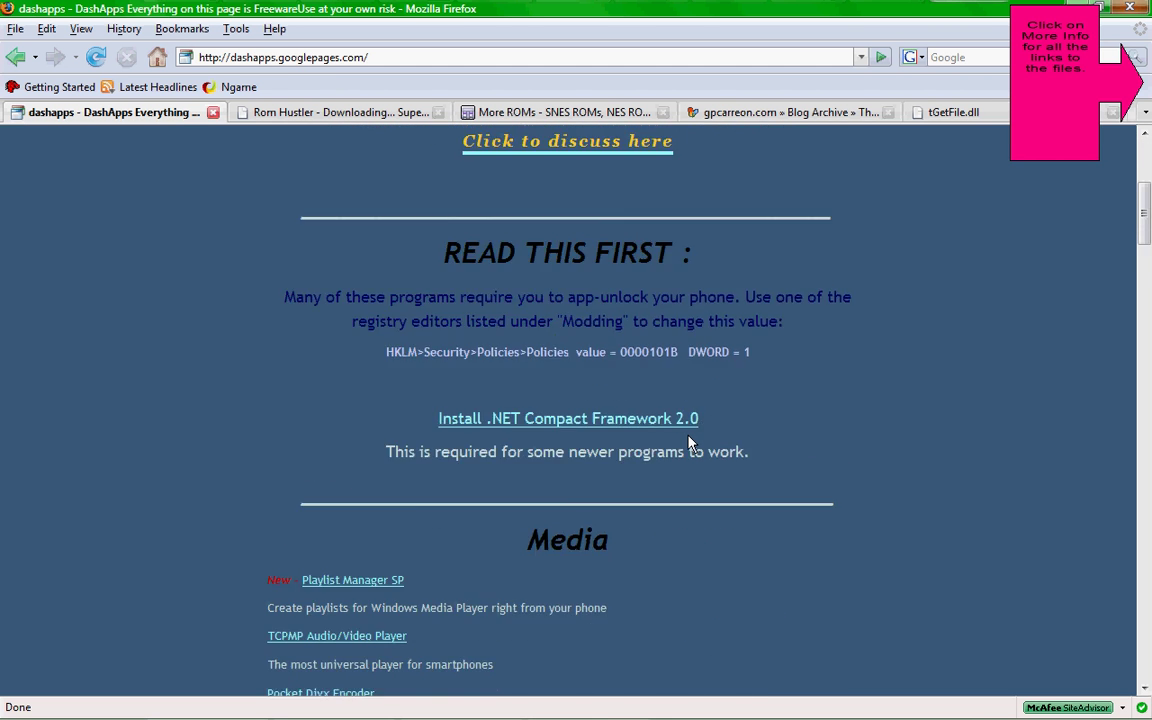
scroll(688, 443, down, 7)
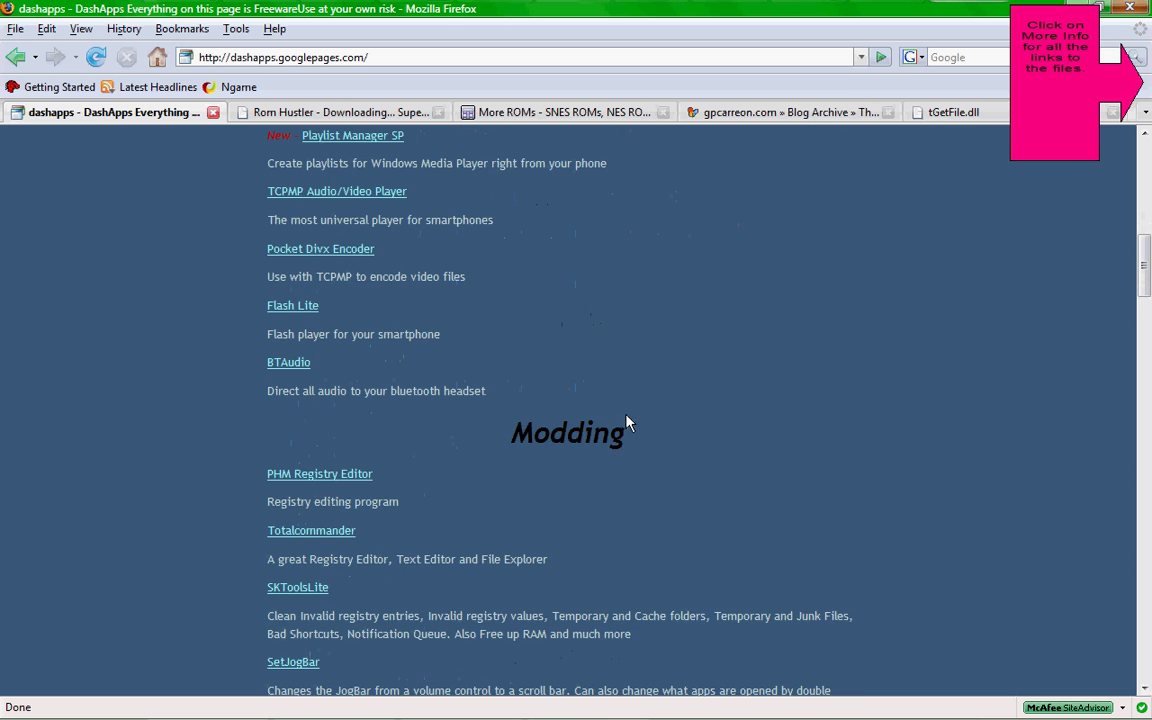
scroll(588, 435, down, 2)
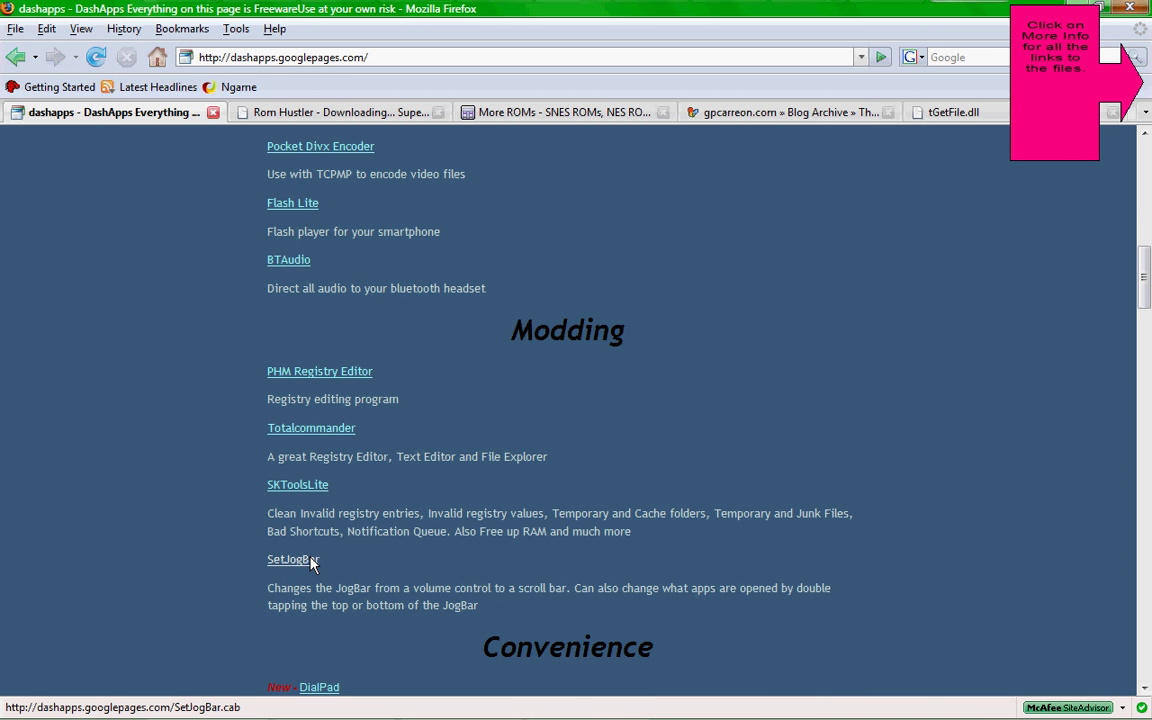
click(311, 563)
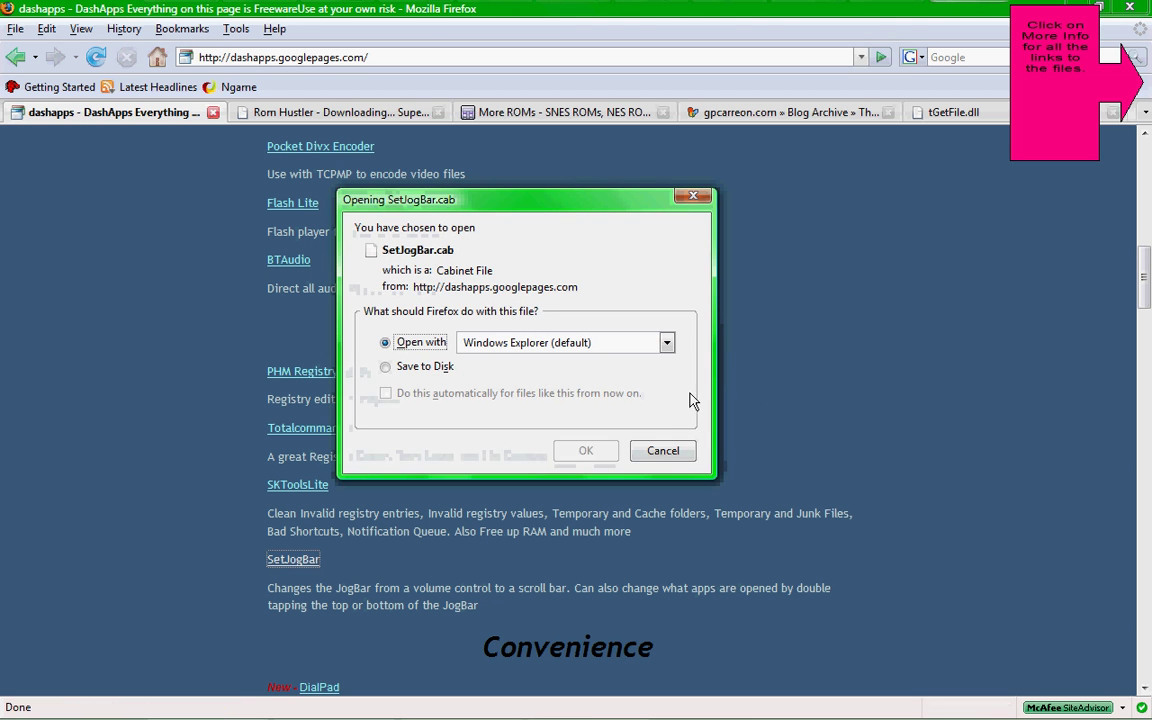
click(663, 451)
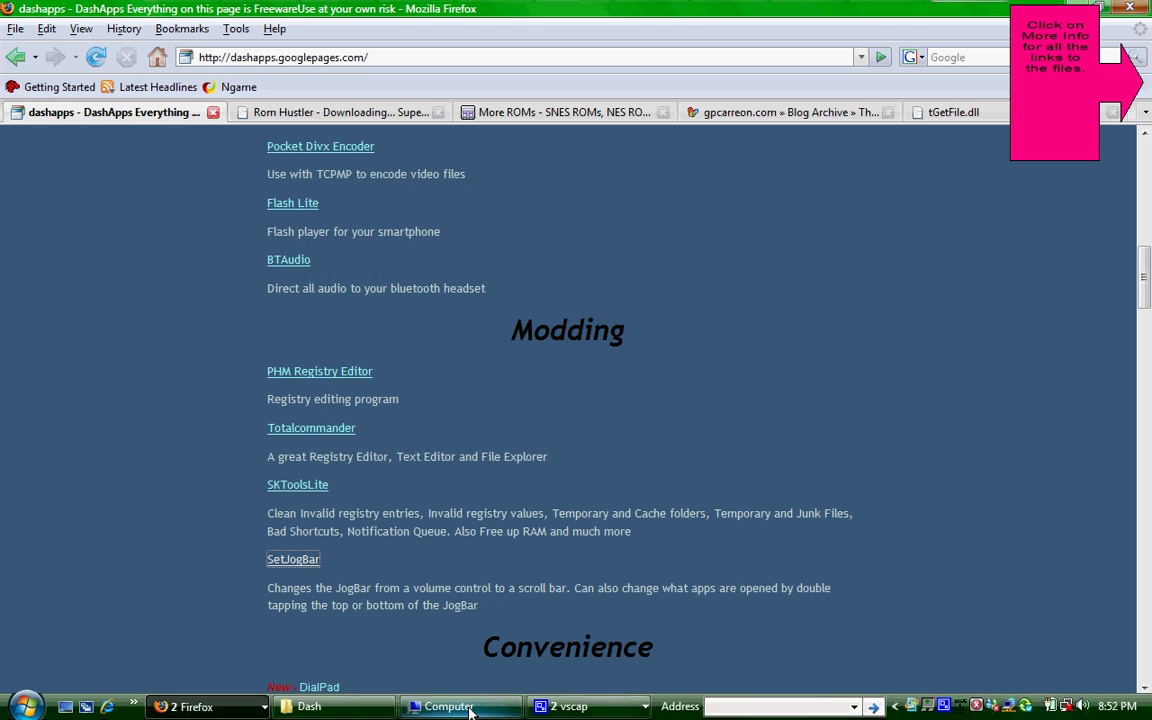
Switch to the Computer window in Windows Explorer and open the connected phone's Storage Card.
click(399, 713)
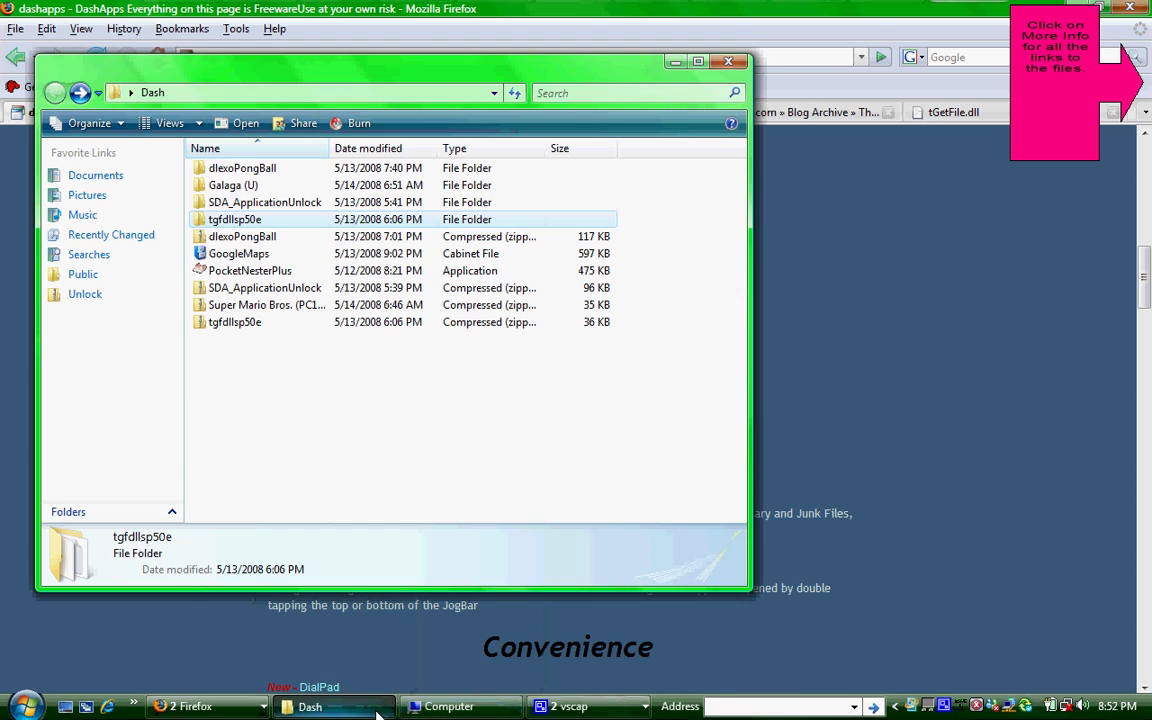
click(432, 708)
click(239, 347)
key(Return)
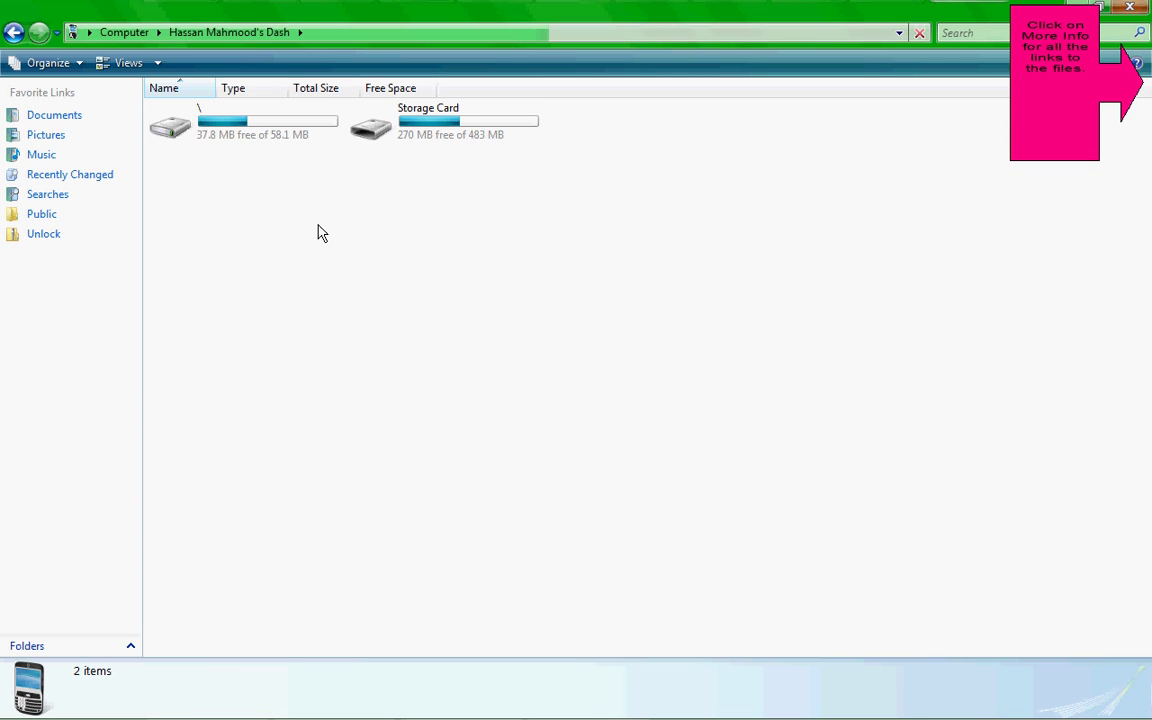
double_click(386, 113)
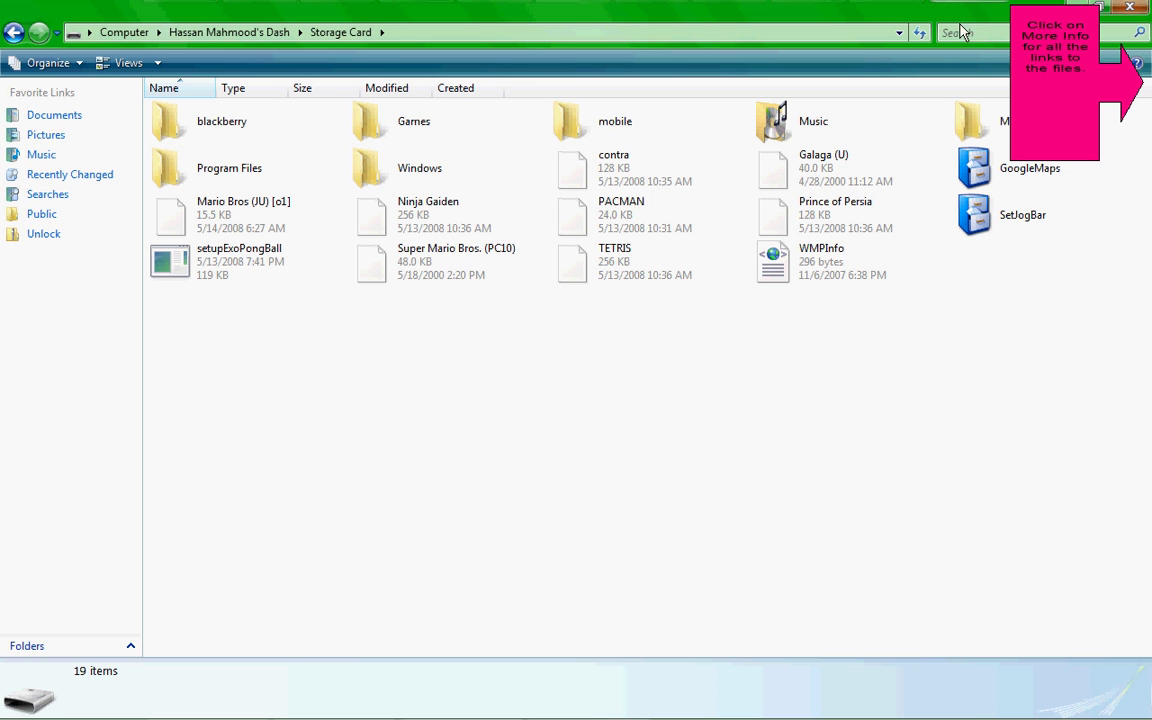
Point out the SetJogBar cabinet file on the Storage Card by selecting it, leaving it deselected at the end.
click(1010, 224)
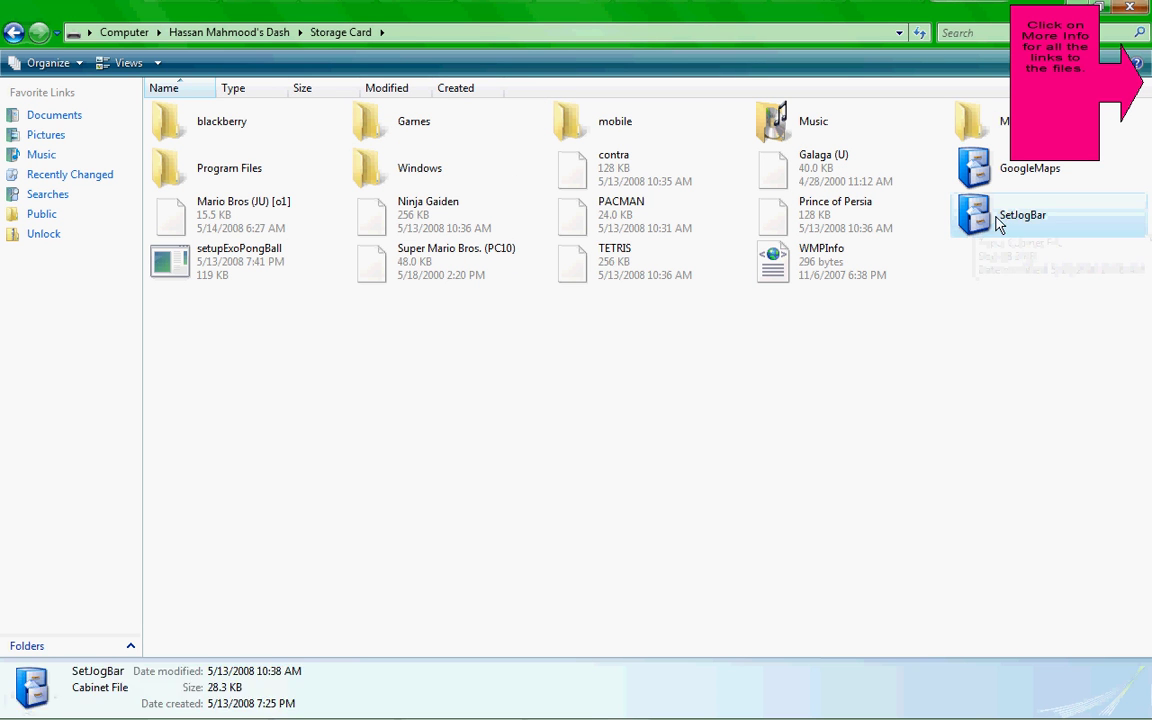
drag(1053, 263, 1002, 214)
click(1044, 278)
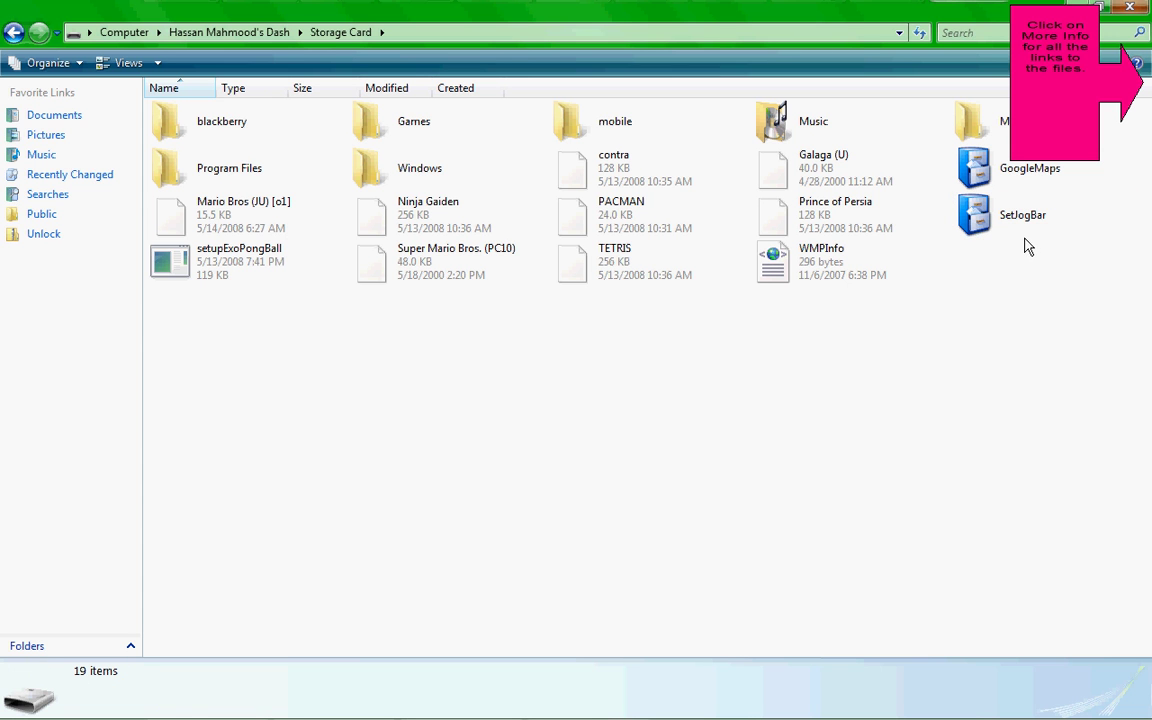
click(1010, 222)
click(1036, 256)
click(1002, 232)
click(1021, 273)
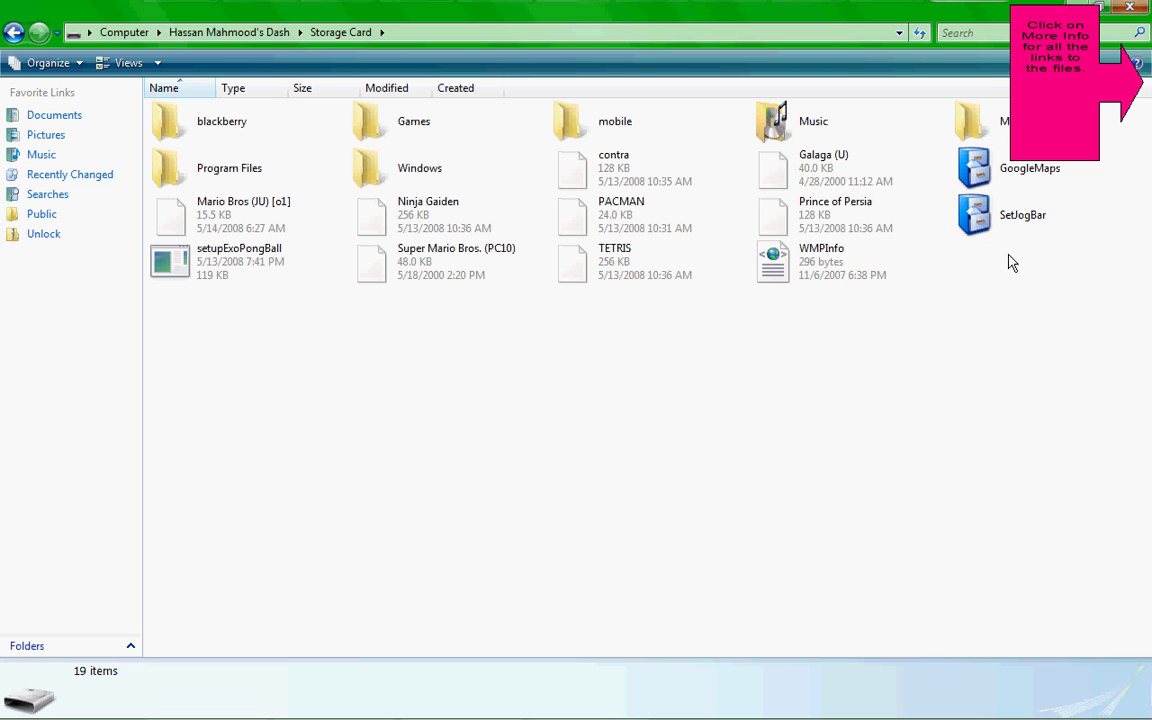